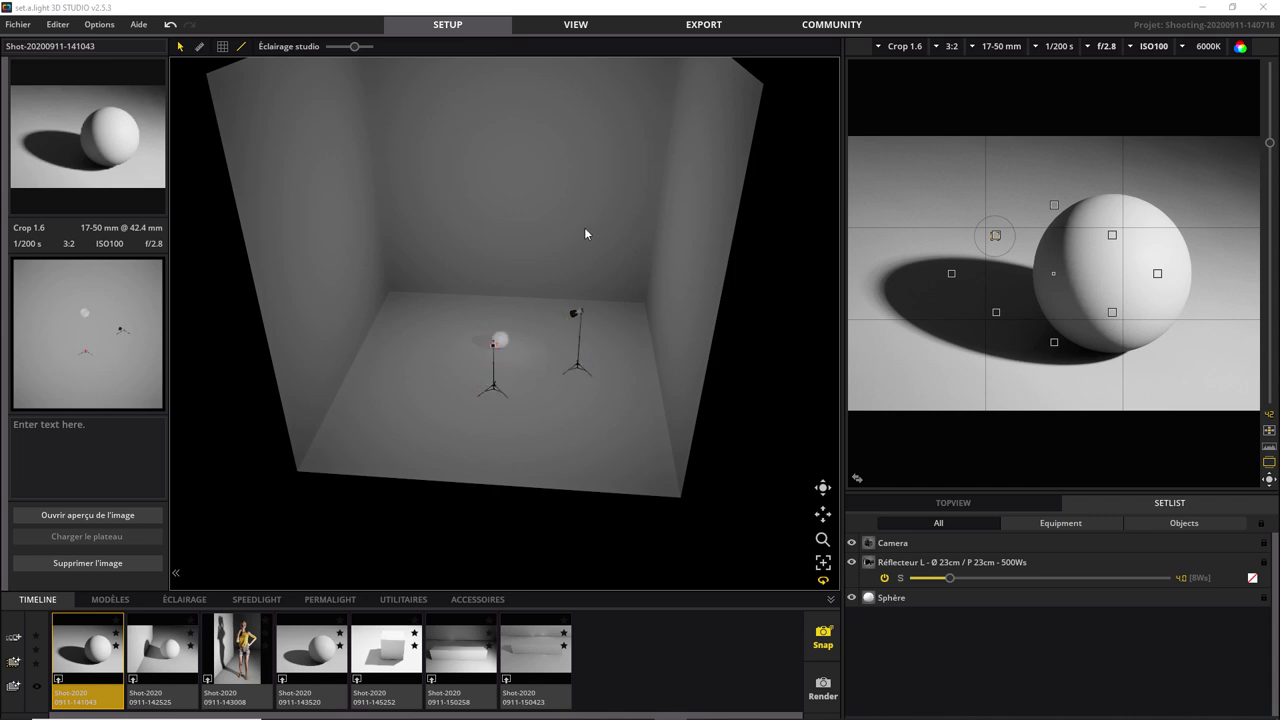
Check the rendered shot, return to Setup, and orbit the studio to a top-down view
left_click(575, 27)
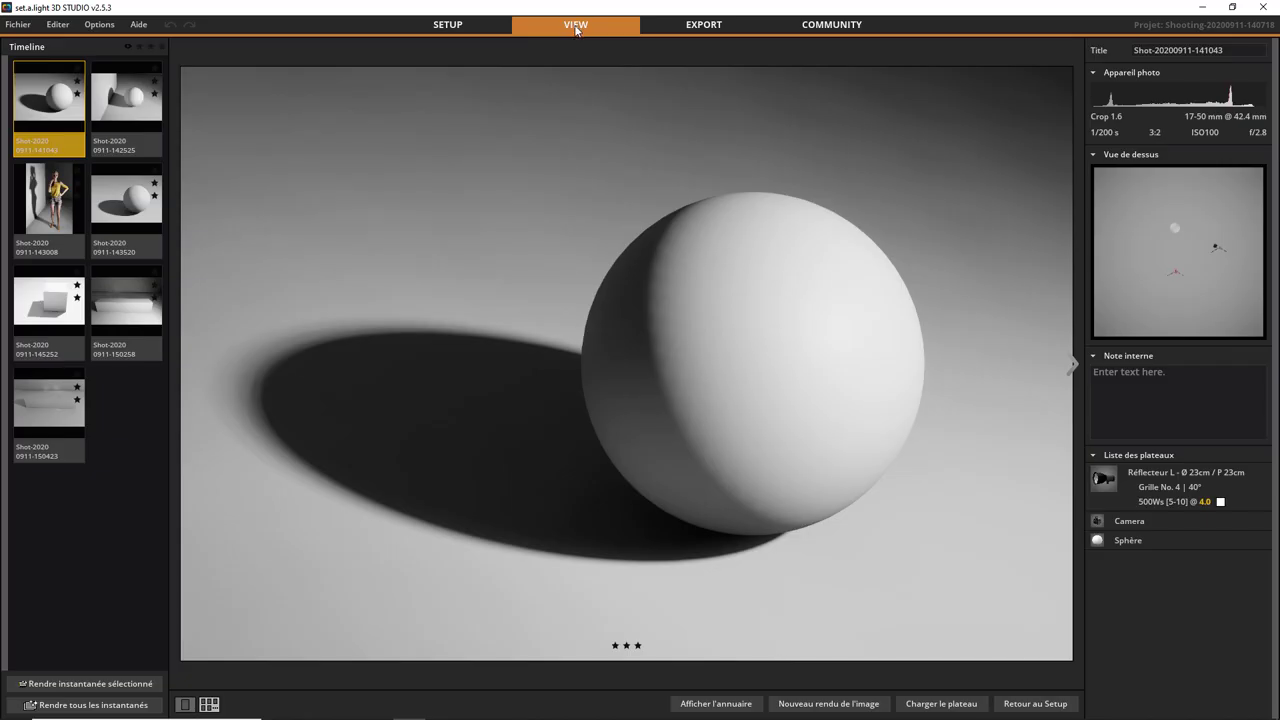
mouse_move(626, 364)
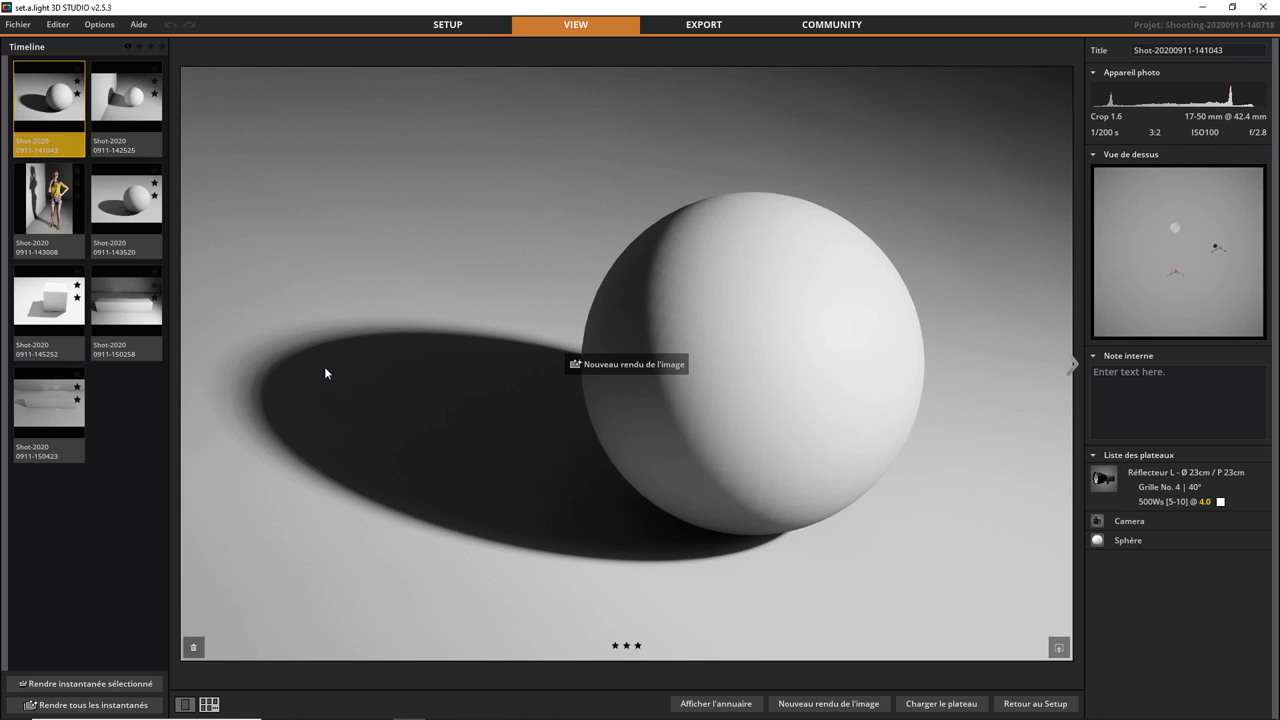
left_click(447, 26)
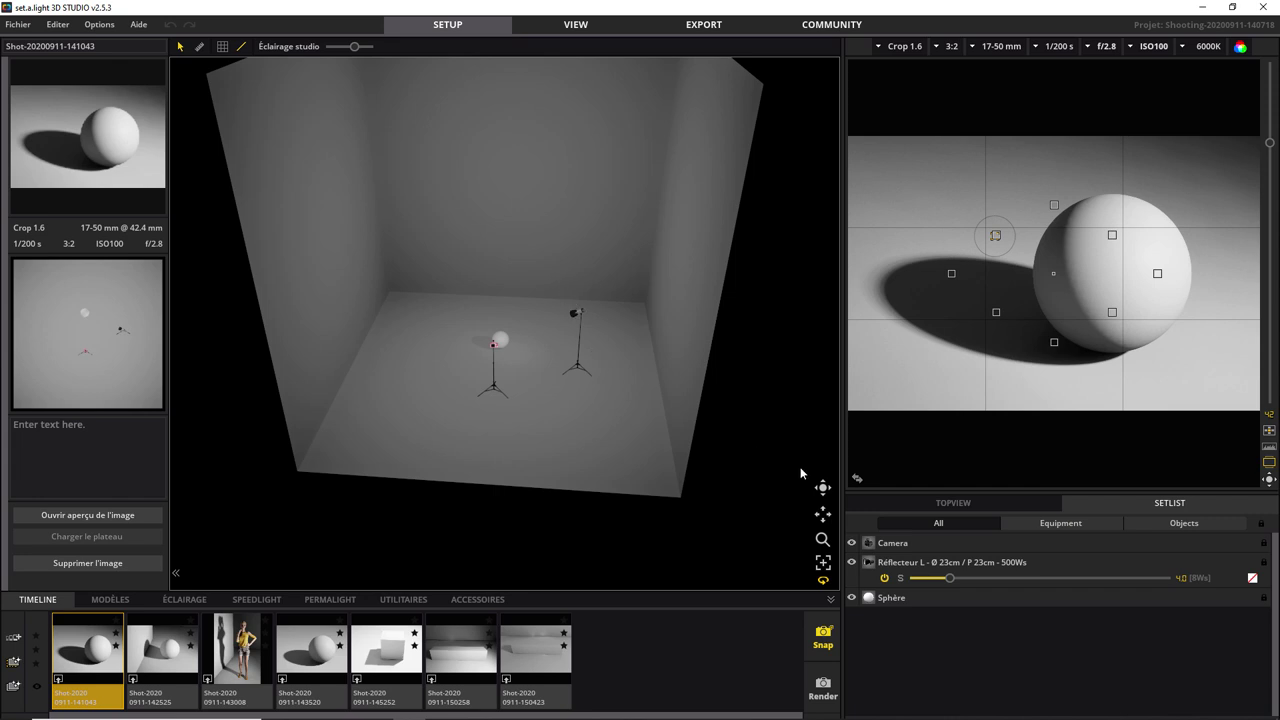
left_click_drag(823, 489, 884, 454)
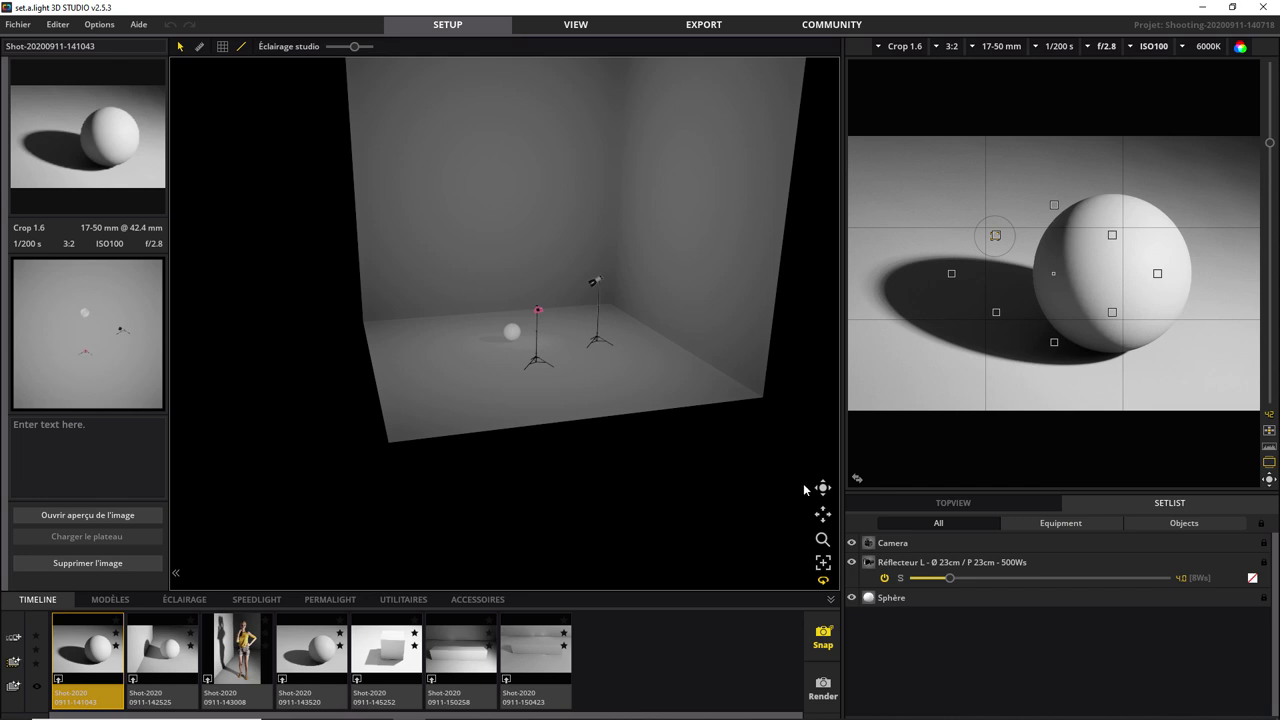
mouse_move(823, 488)
left_mouse_down()
mouse_move(720, 607)
mouse_move(705, 664)
left_mouse_up()
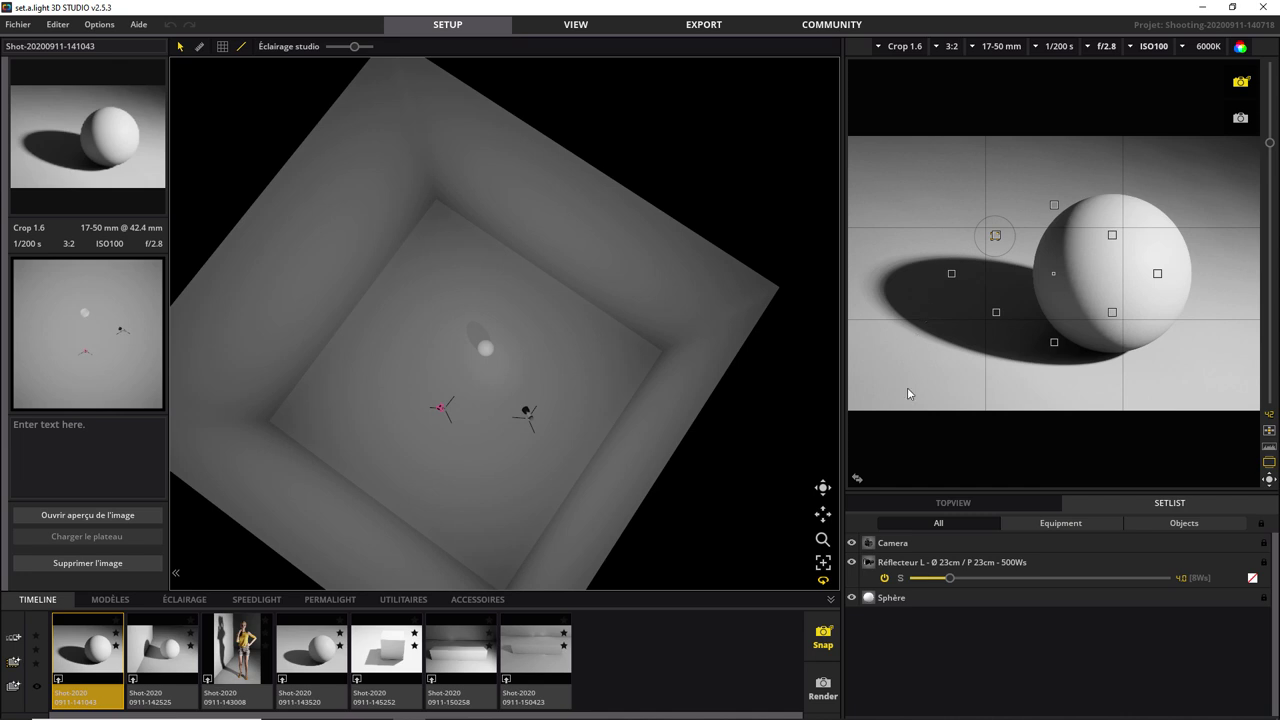
left_click(132, 684)
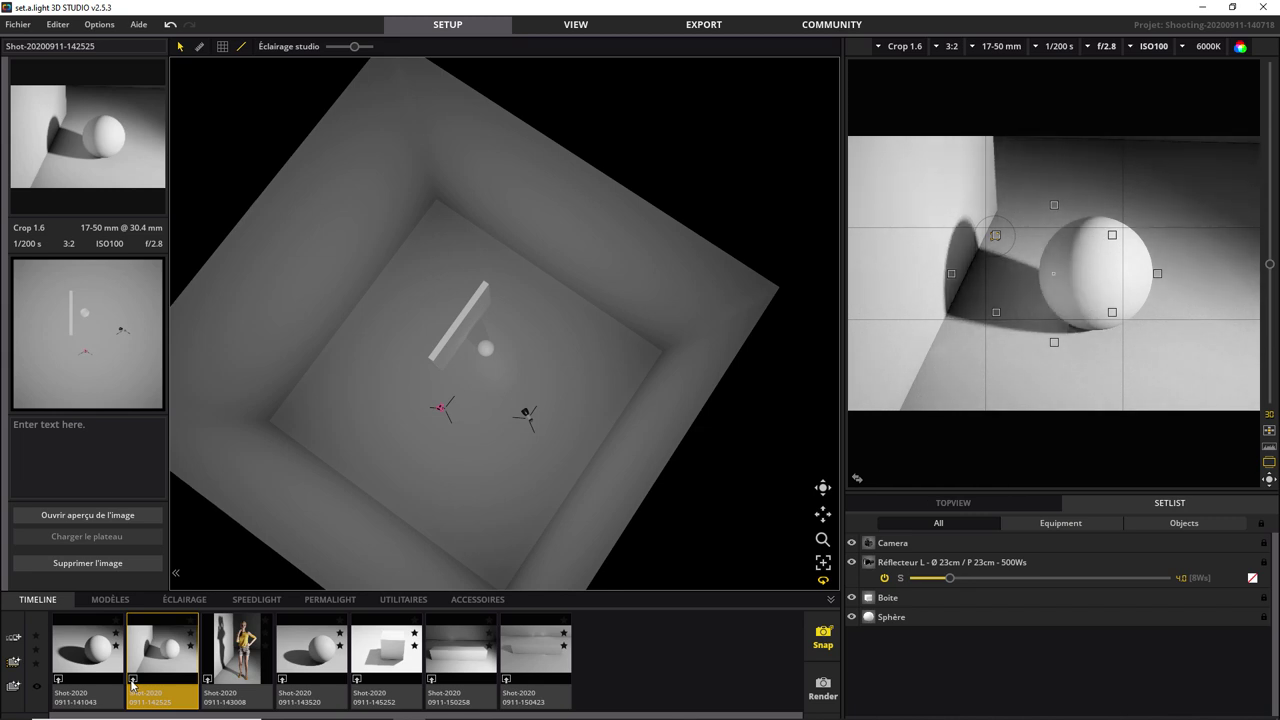
mouse_move(1053, 273)
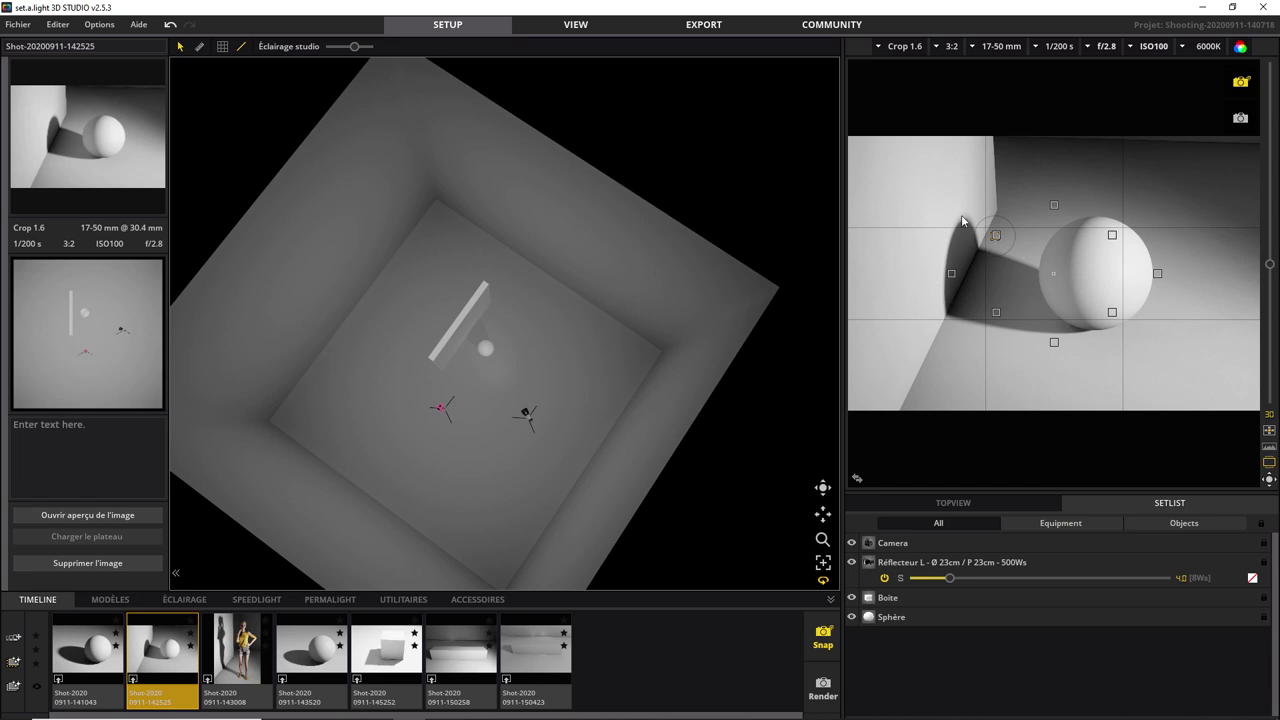
left_click_drag(822, 487, 653, 326)
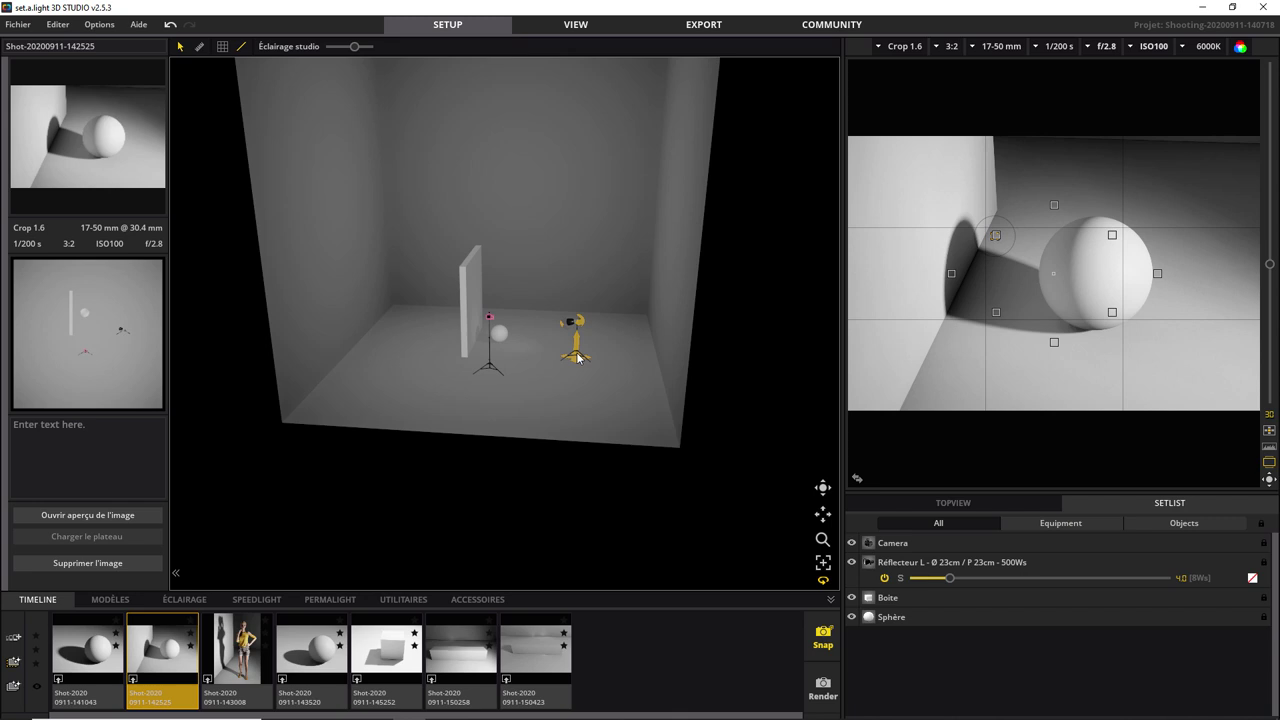
left_click_drag(817, 490, 658, 541)
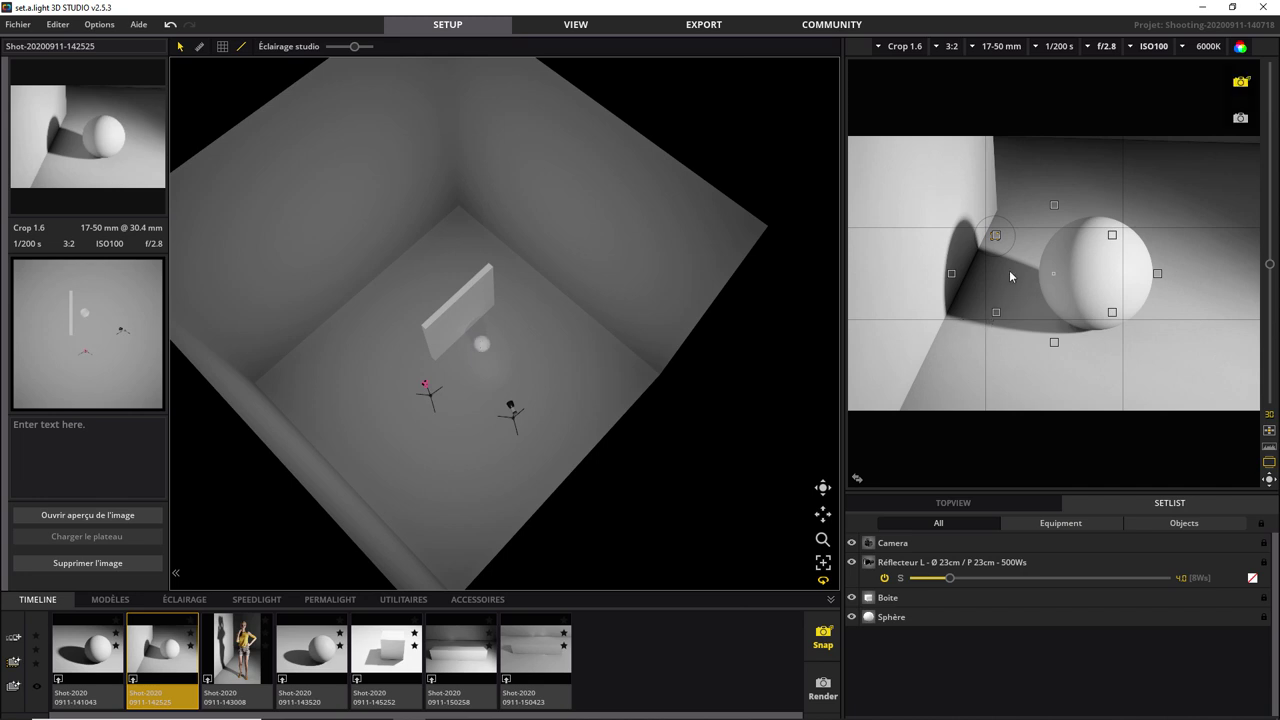
mouse_move(1053, 273)
mouse_move(826, 487)
left_mouse_down()
mouse_move(905, 414)
mouse_move(683, 520)
left_mouse_up()
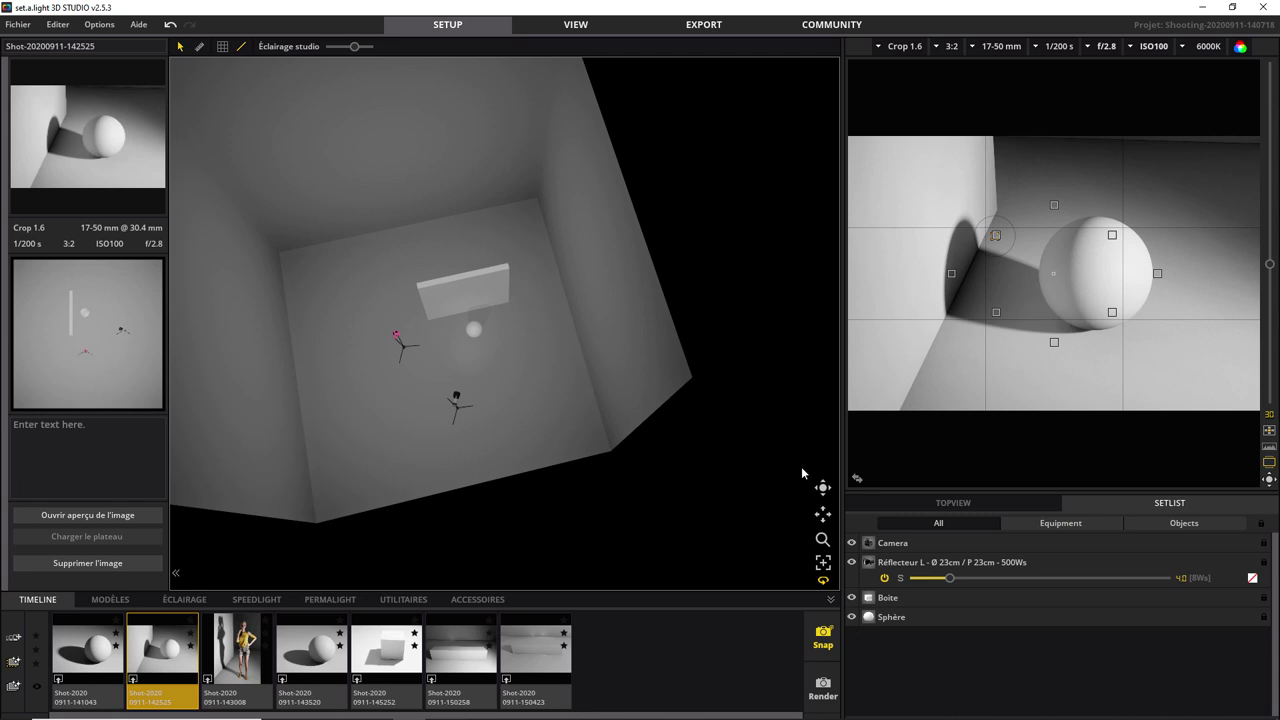
left_click_drag(822, 487, 881, 427)
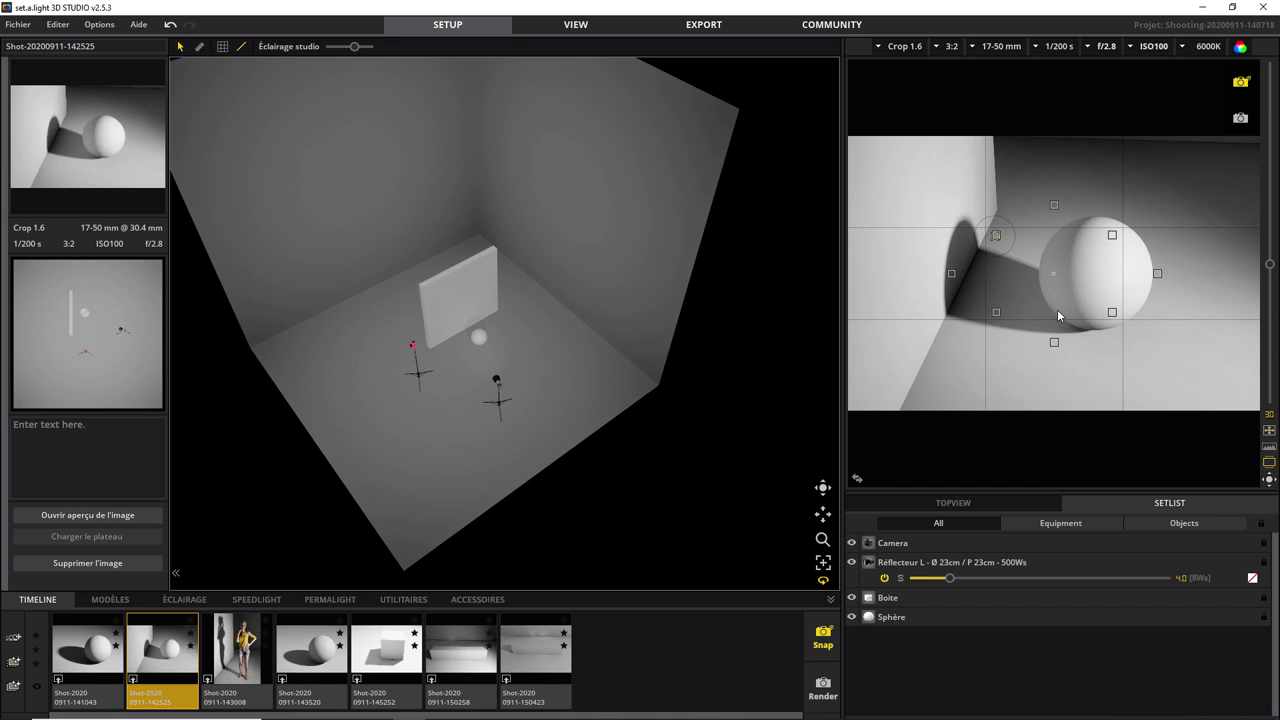
left_click(216, 680)
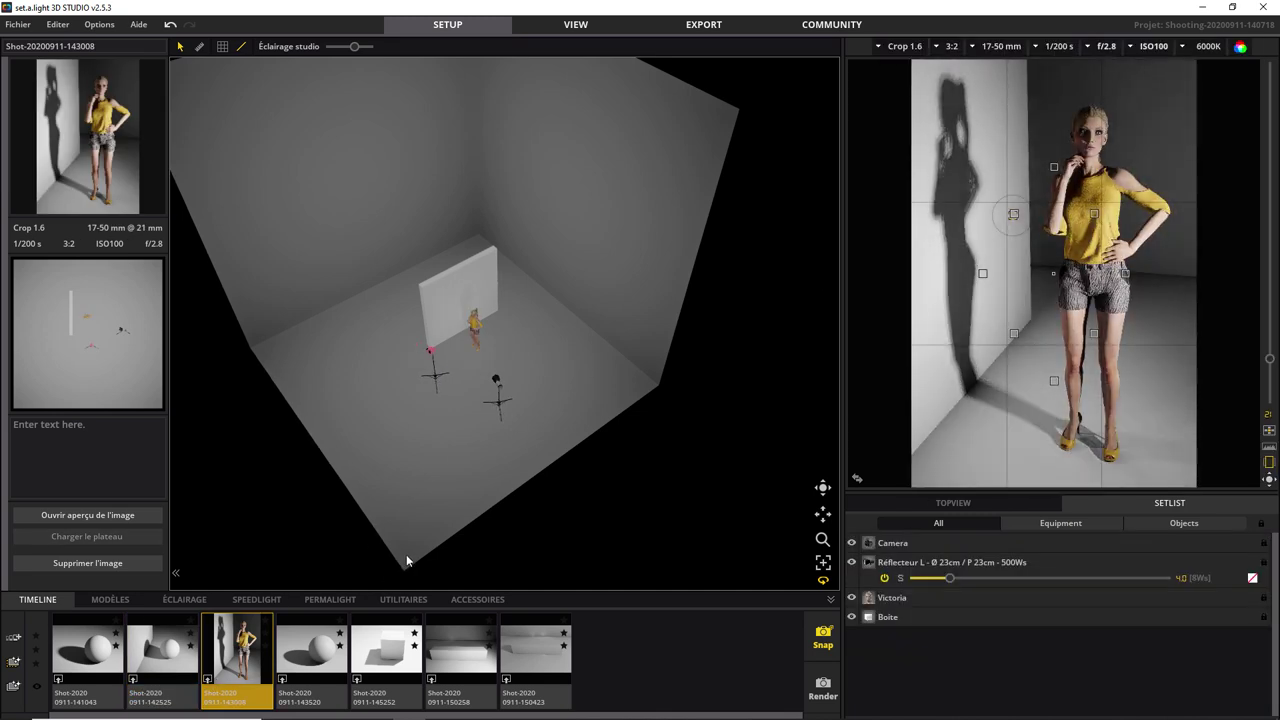
left_click(577, 25)
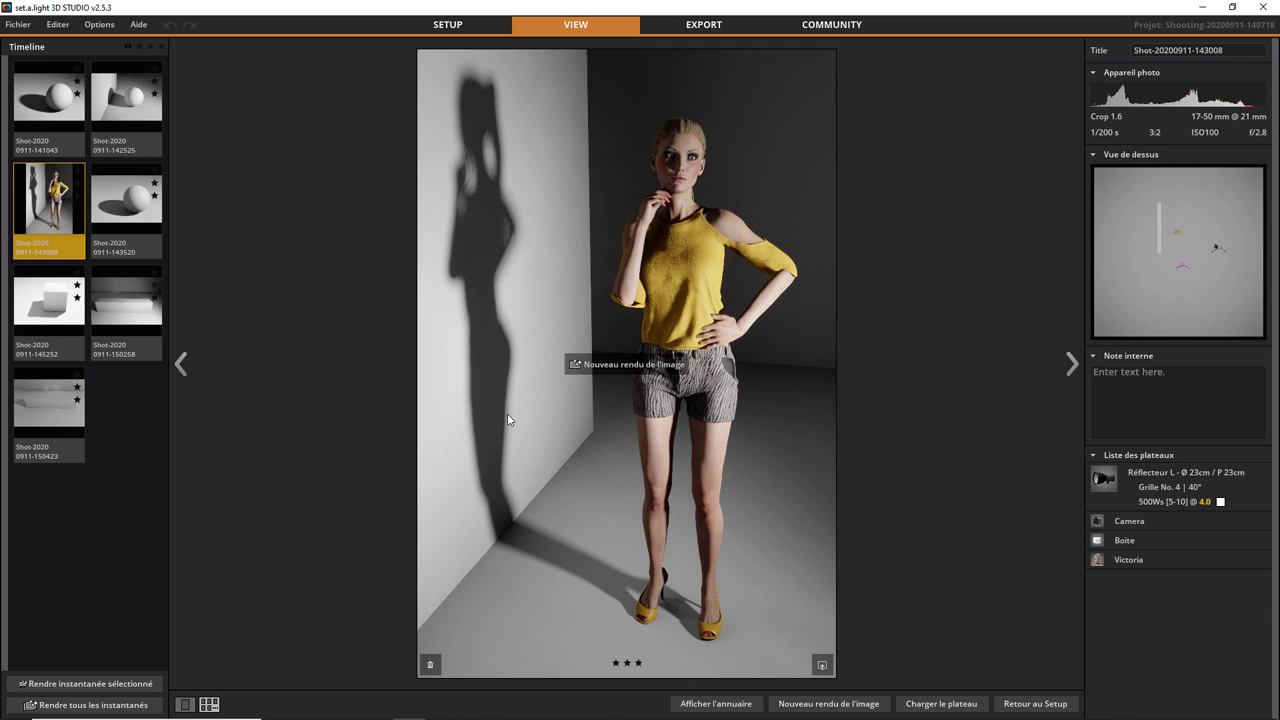
View the sphere-and-box shot's render, then return to the Setup tab
mouse_move(626, 363)
left_click(135, 118)
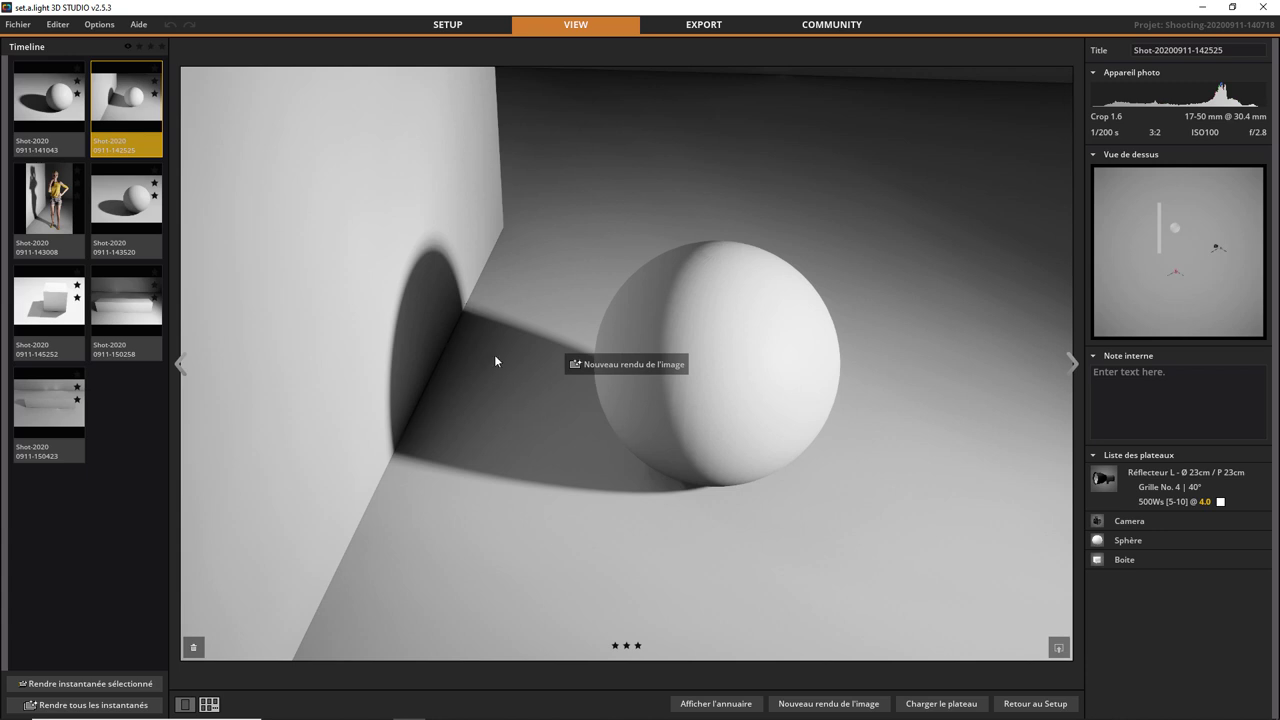
left_click(443, 28)
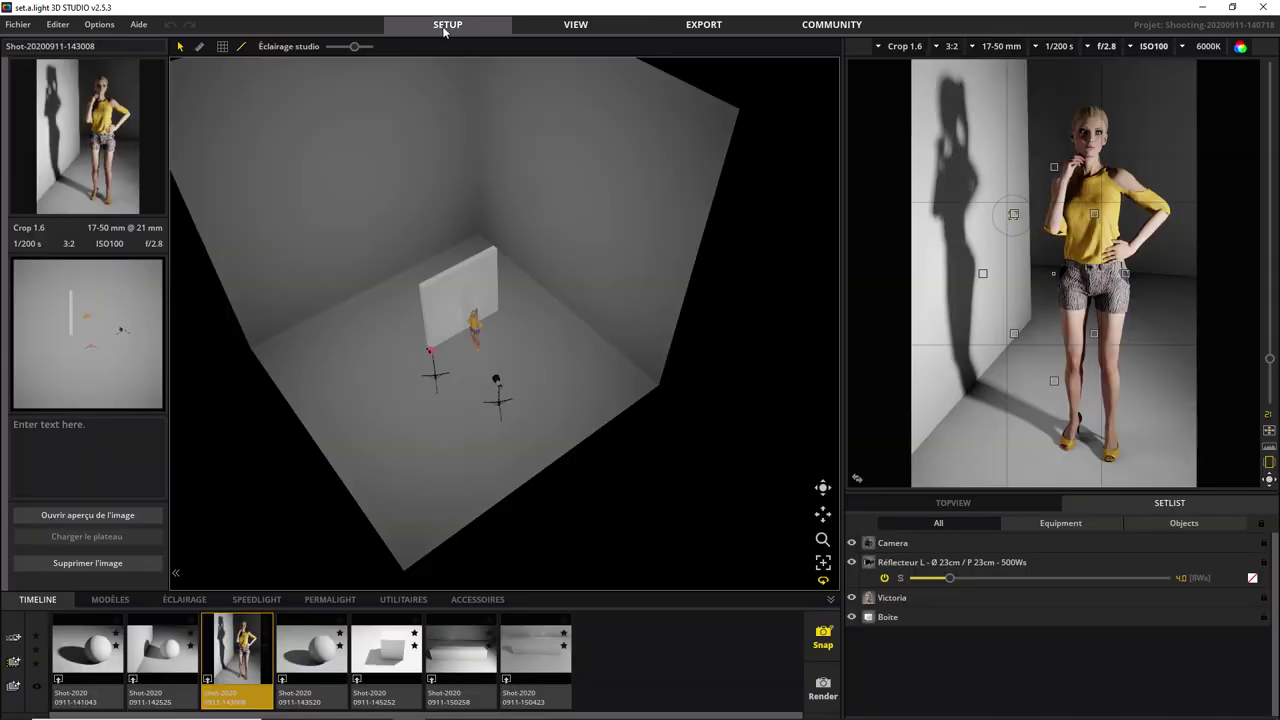
left_click(160, 655)
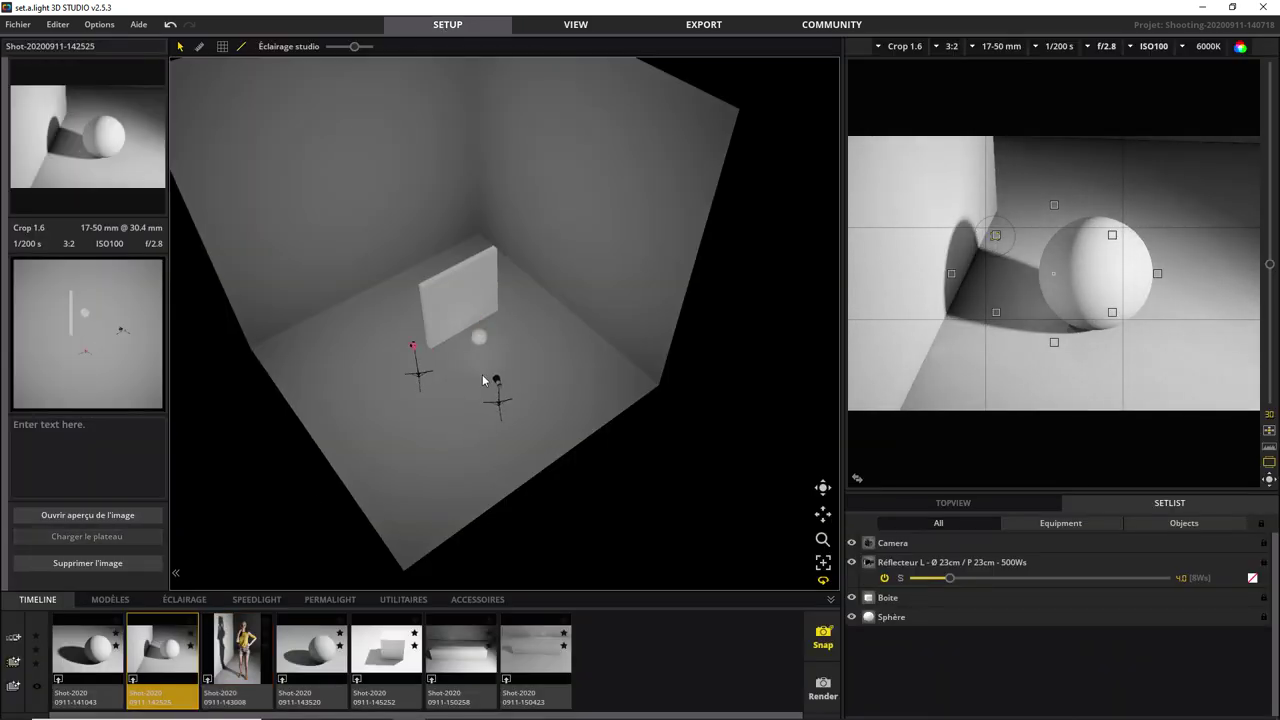
left_click(460, 303)
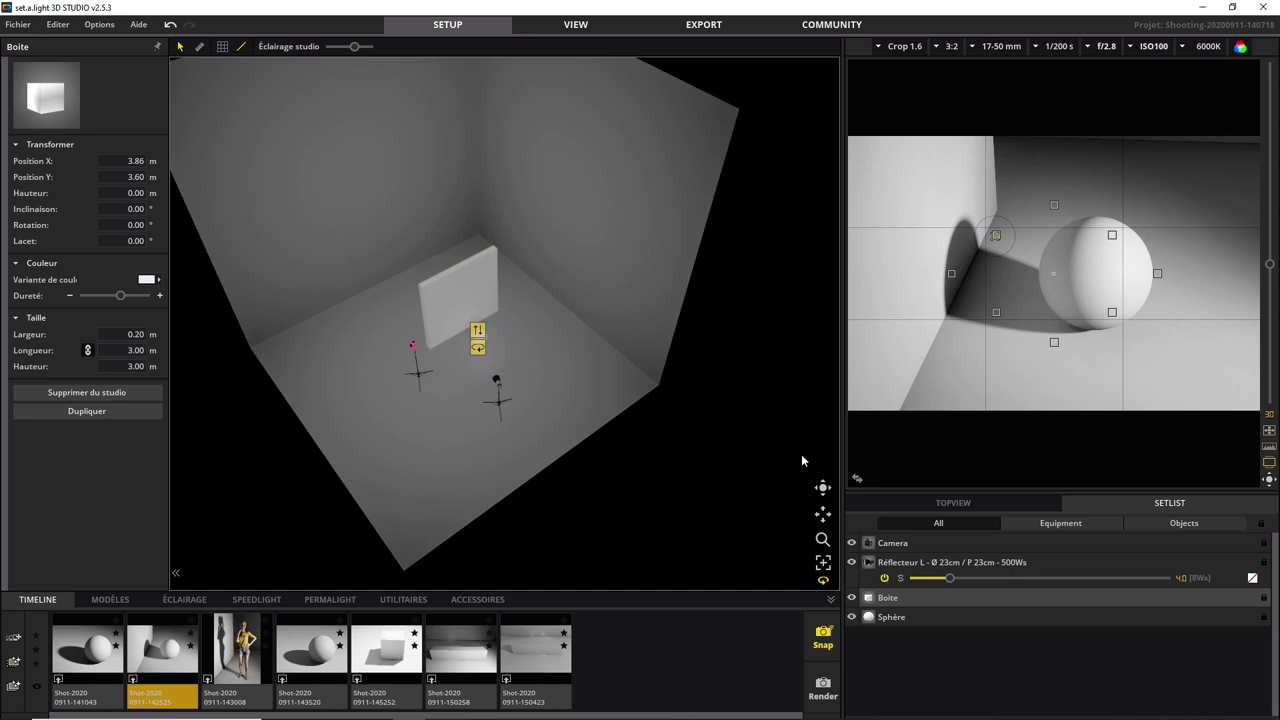
left_click_drag(826, 492, 917, 441)
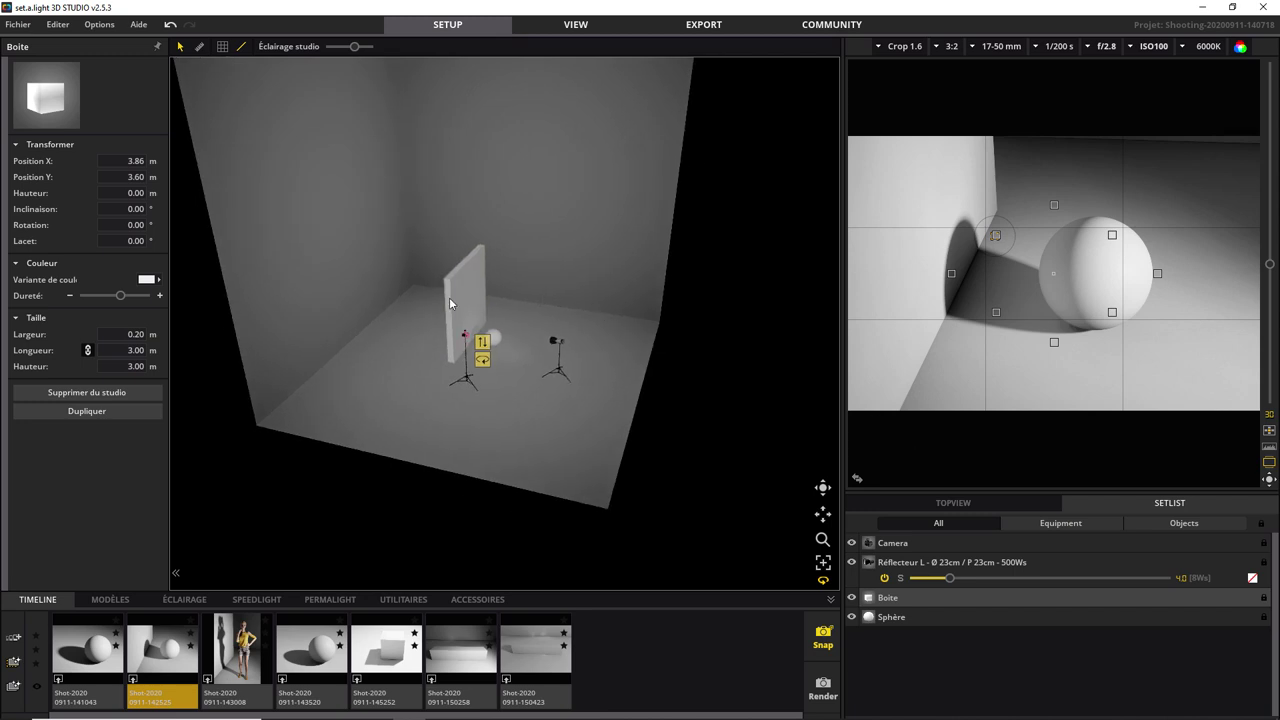
left_click(527, 406)
left_click(477, 296)
Set the Boite panel's Couleur to black (000000) and close the colour picker
left_click(146, 279)
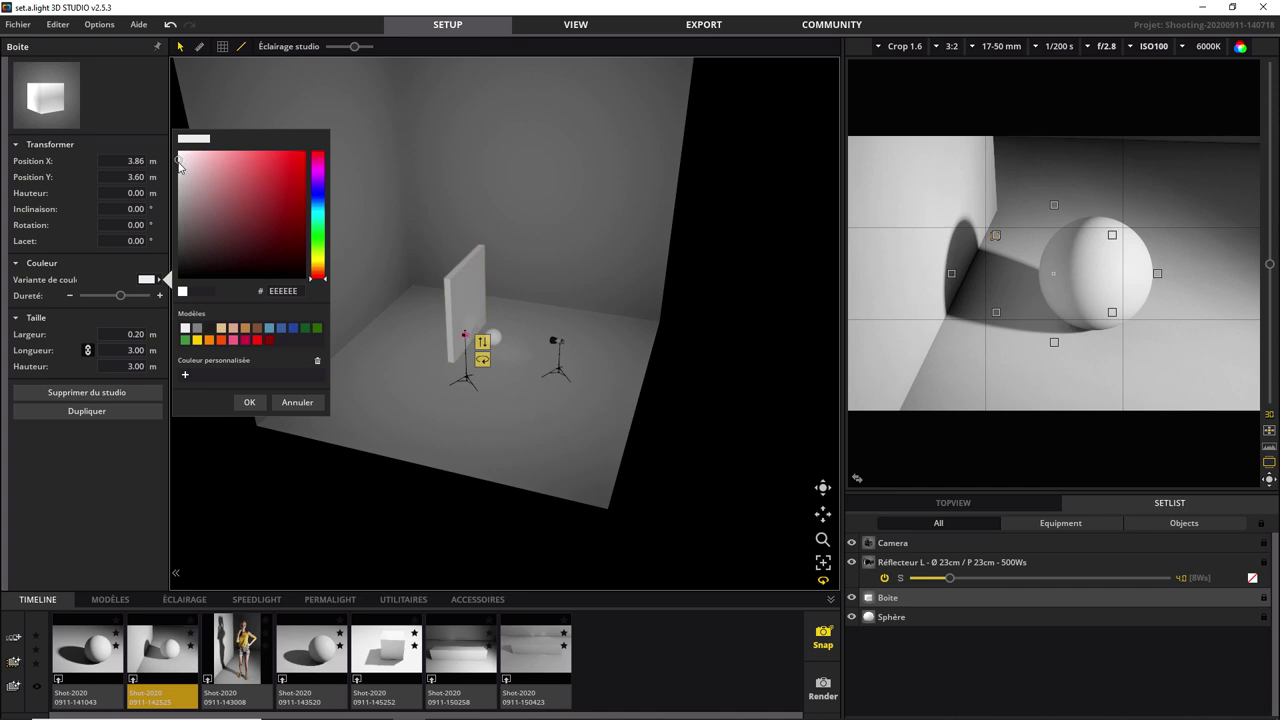
left_click_drag(181, 168, 178, 279)
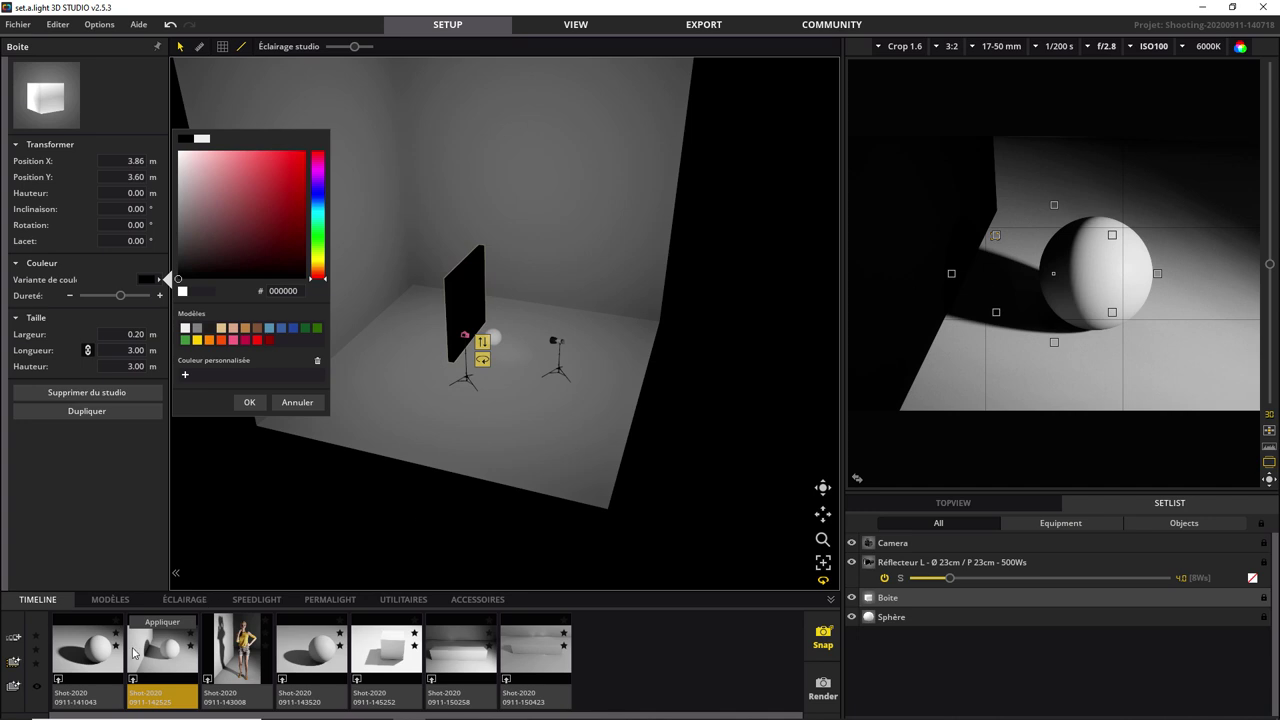
left_click(57, 683)
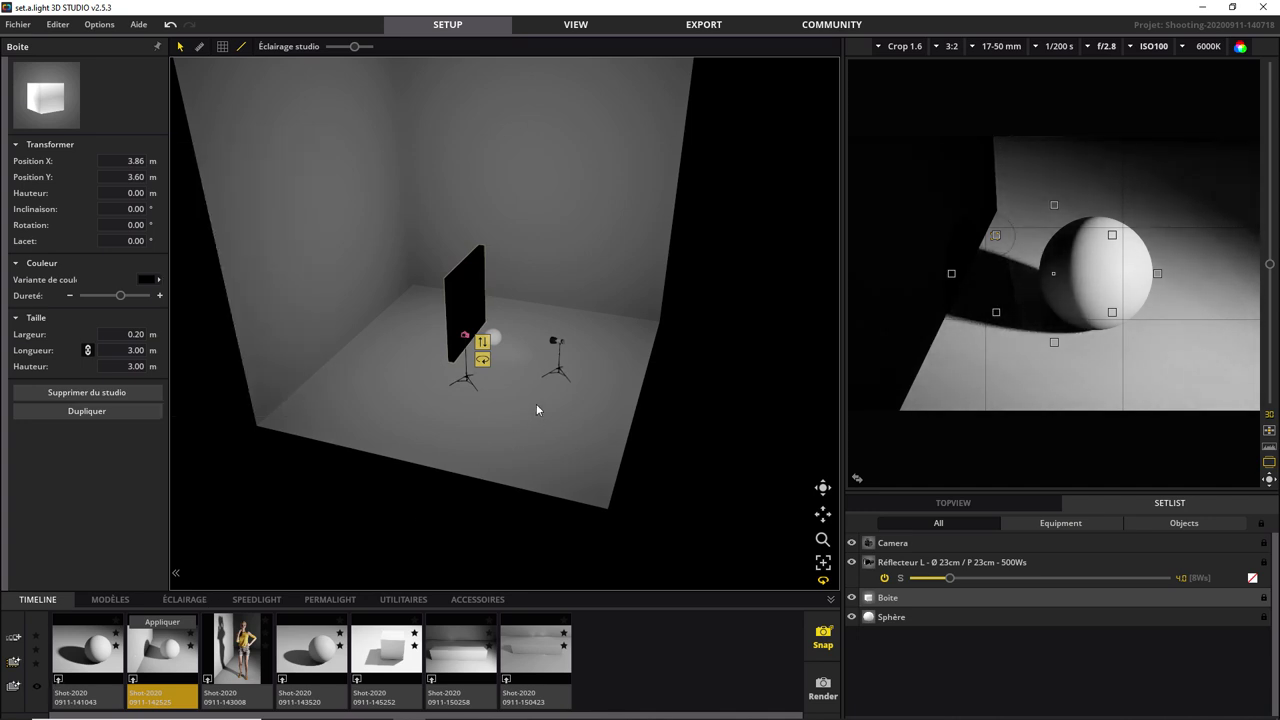
left_click(64, 681)
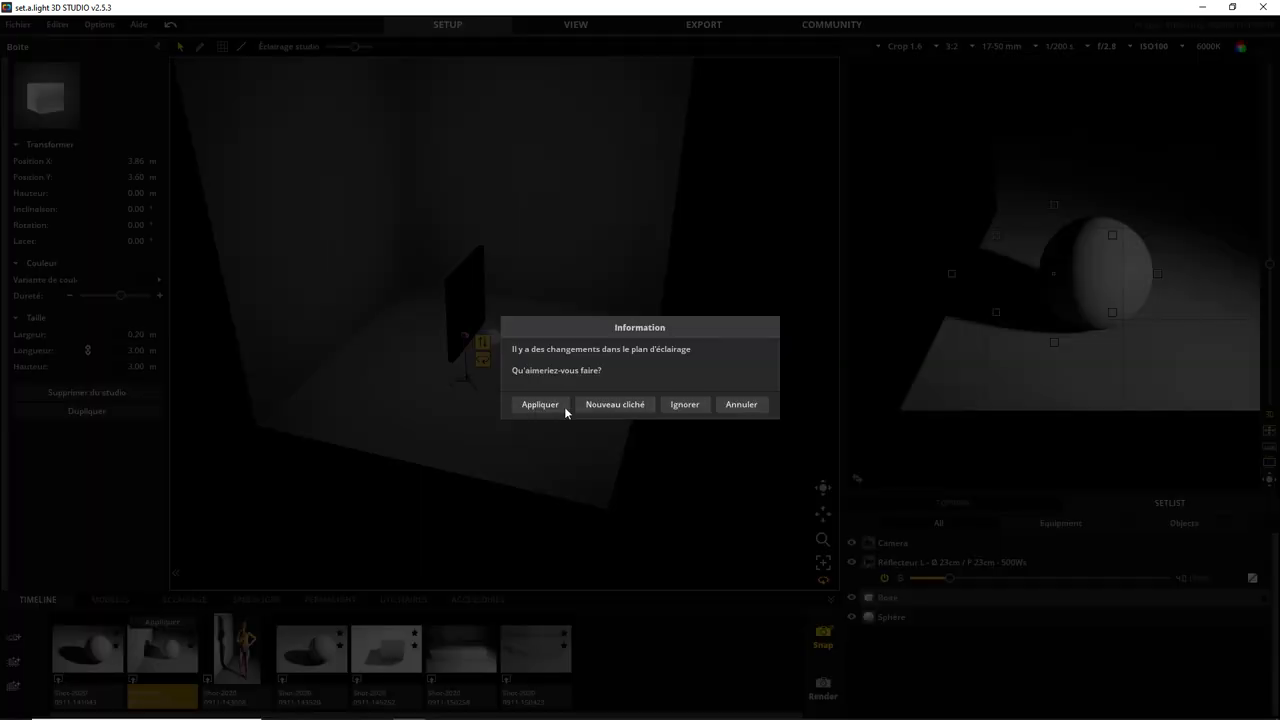
left_click(680, 404)
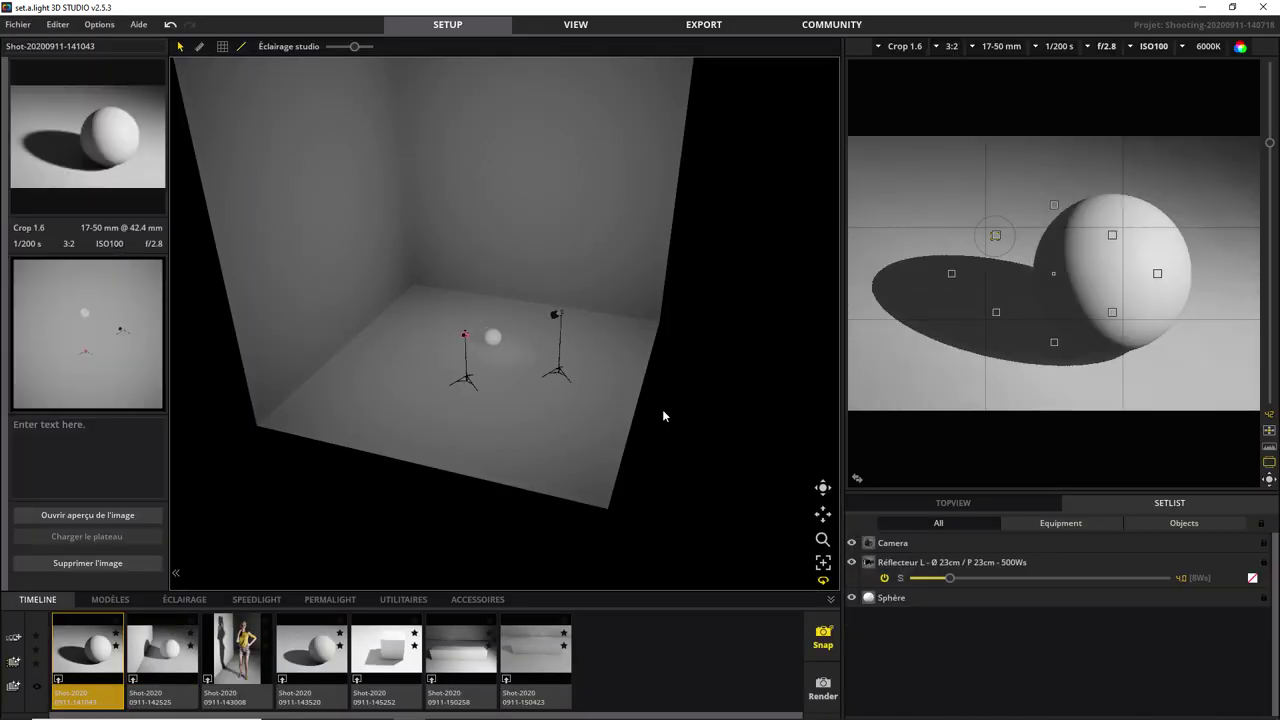
mouse_move(1053, 273)
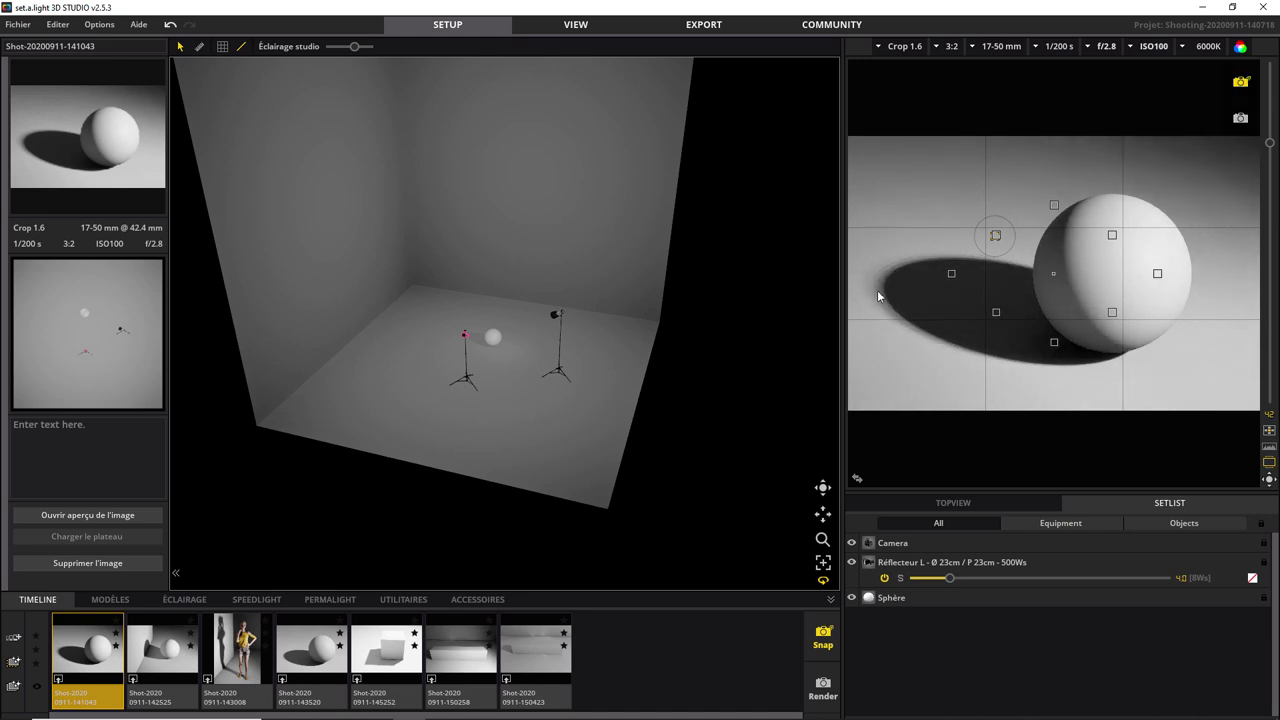
left_click(582, 28)
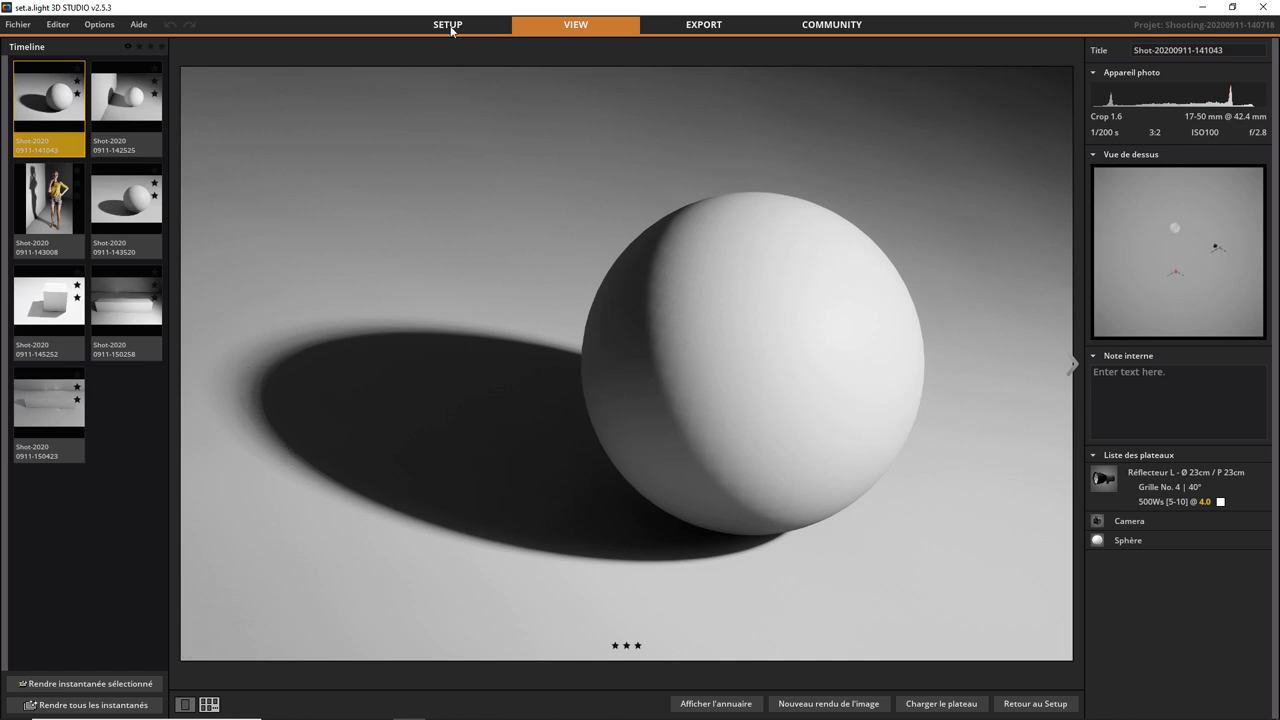
Load the 143520 shot's lighting setup in Setup, then show the 141043 render in View
left_click(449, 26)
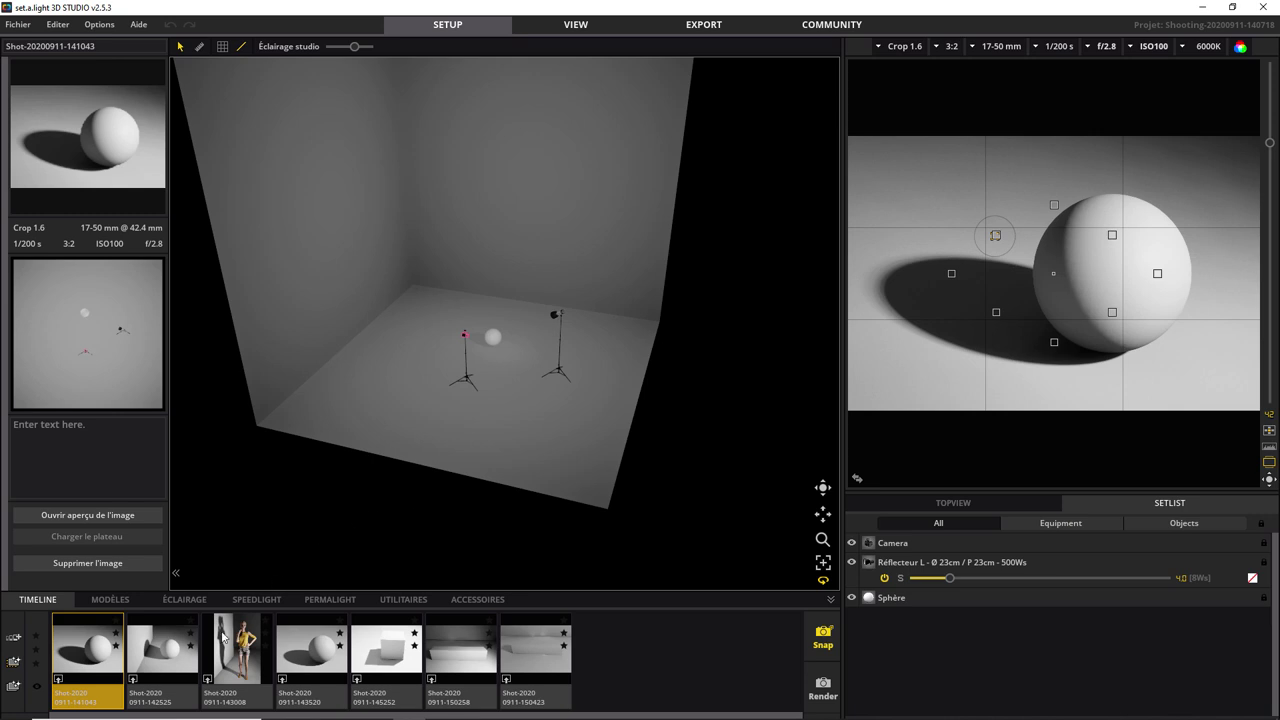
left_click(285, 680)
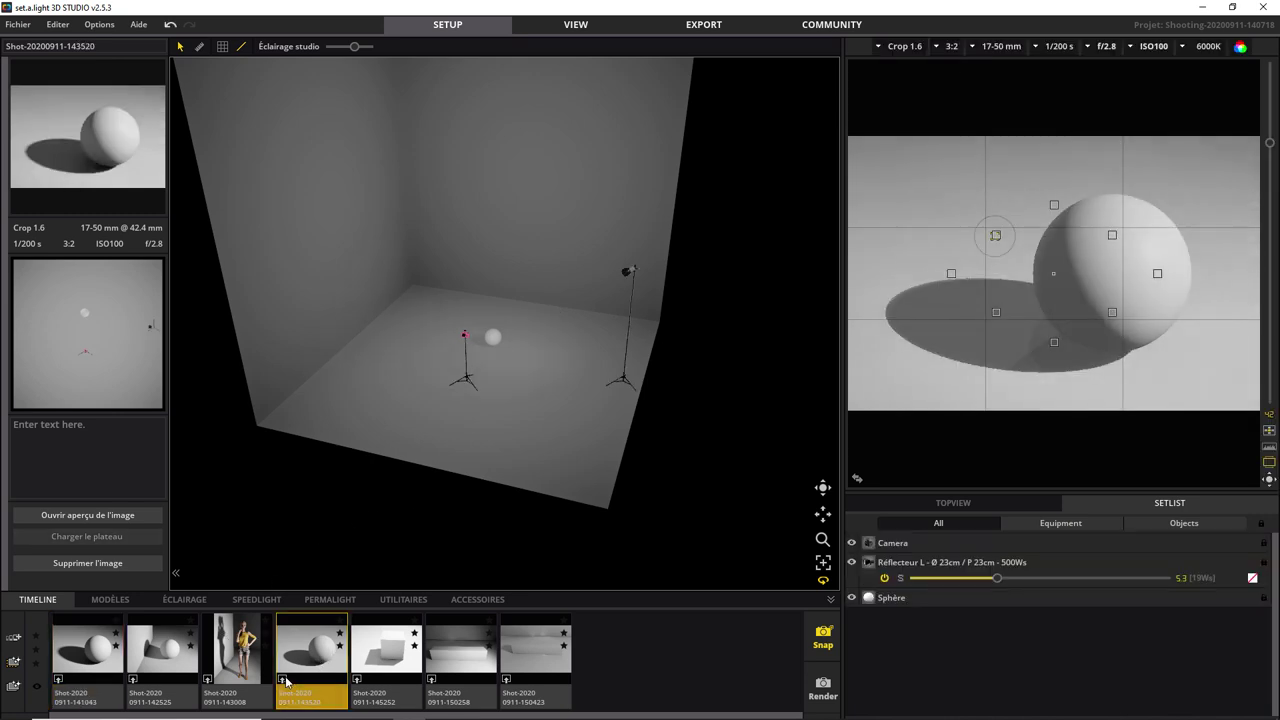
left_click(576, 27)
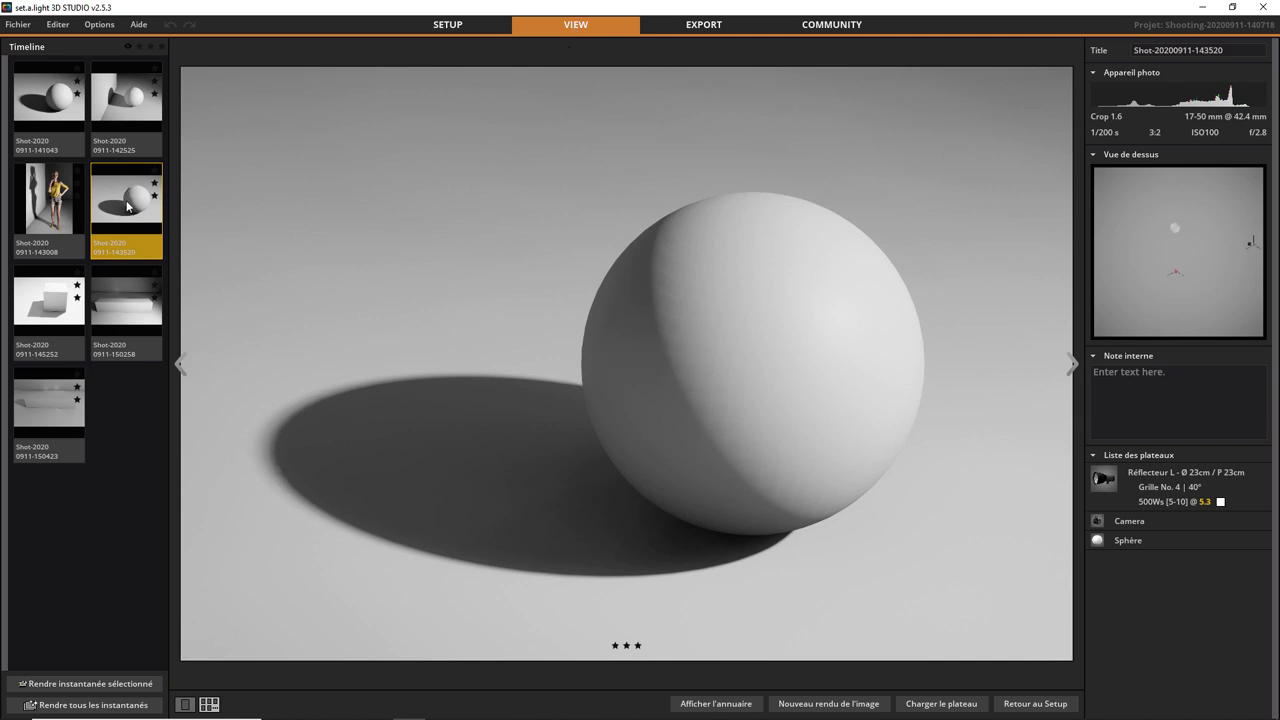
left_click(54, 98)
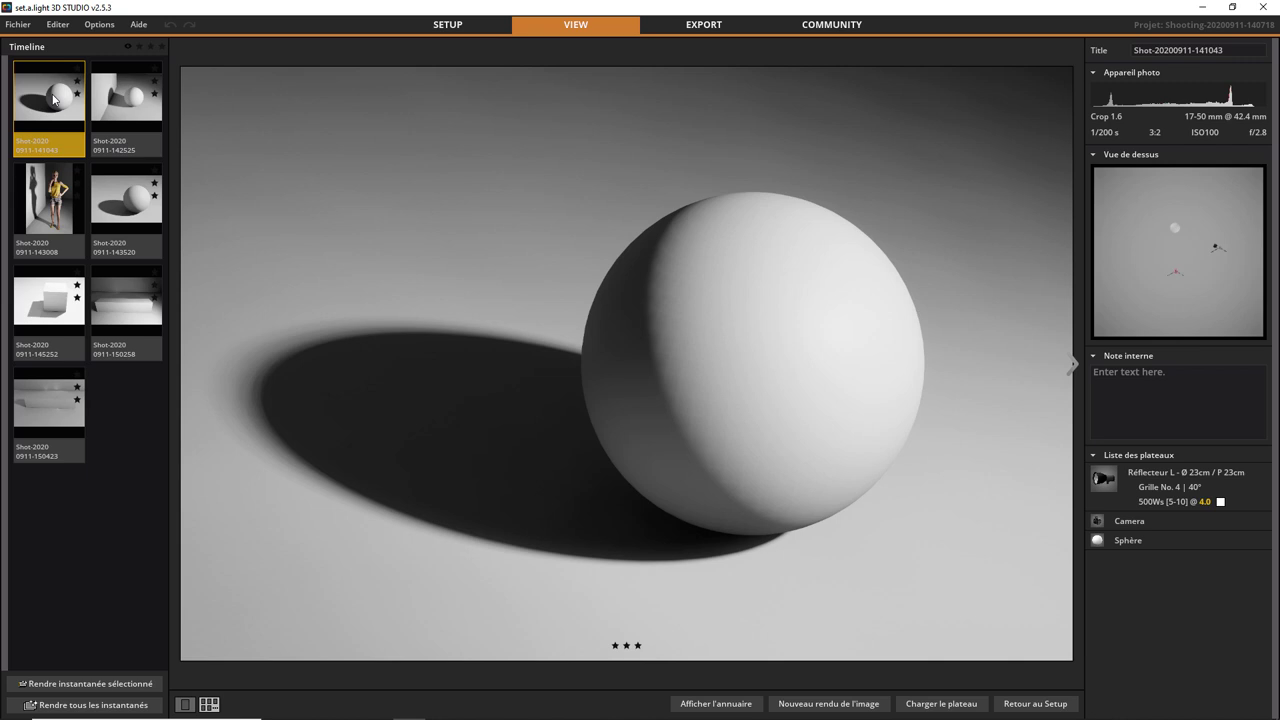
mouse_move(250, 393)
mouse_move(626, 363)
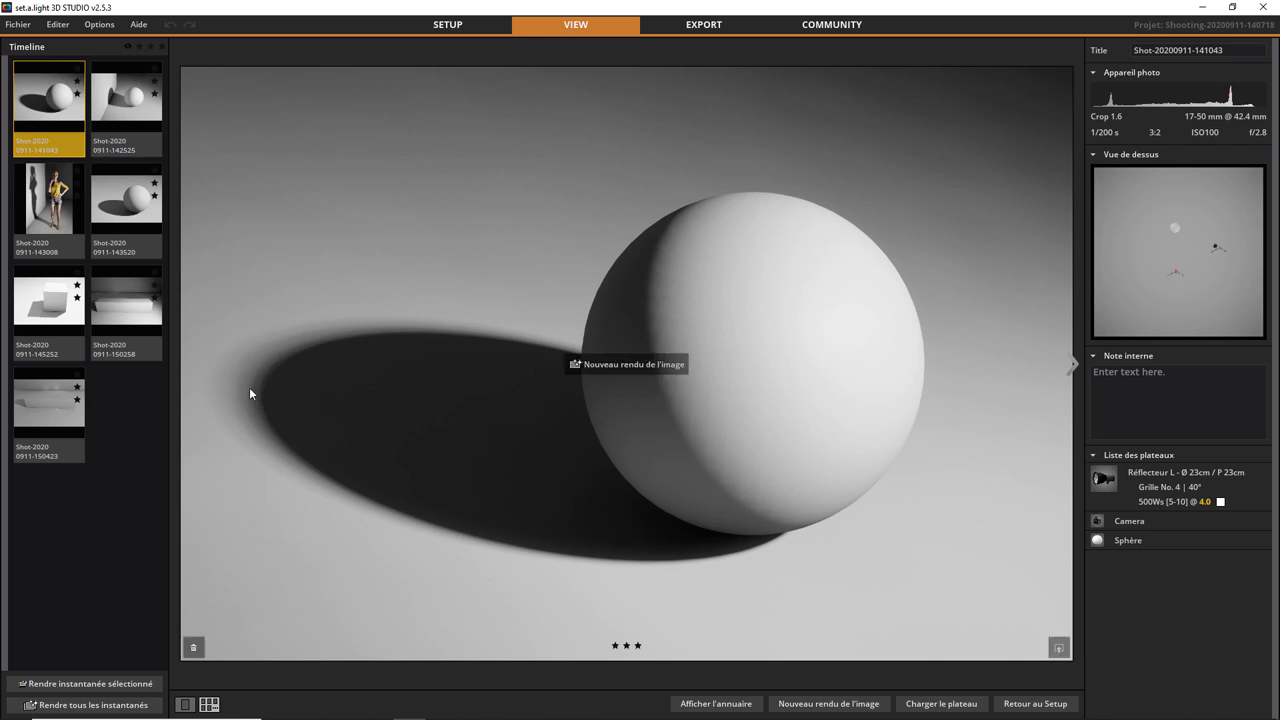
left_click(137, 205)
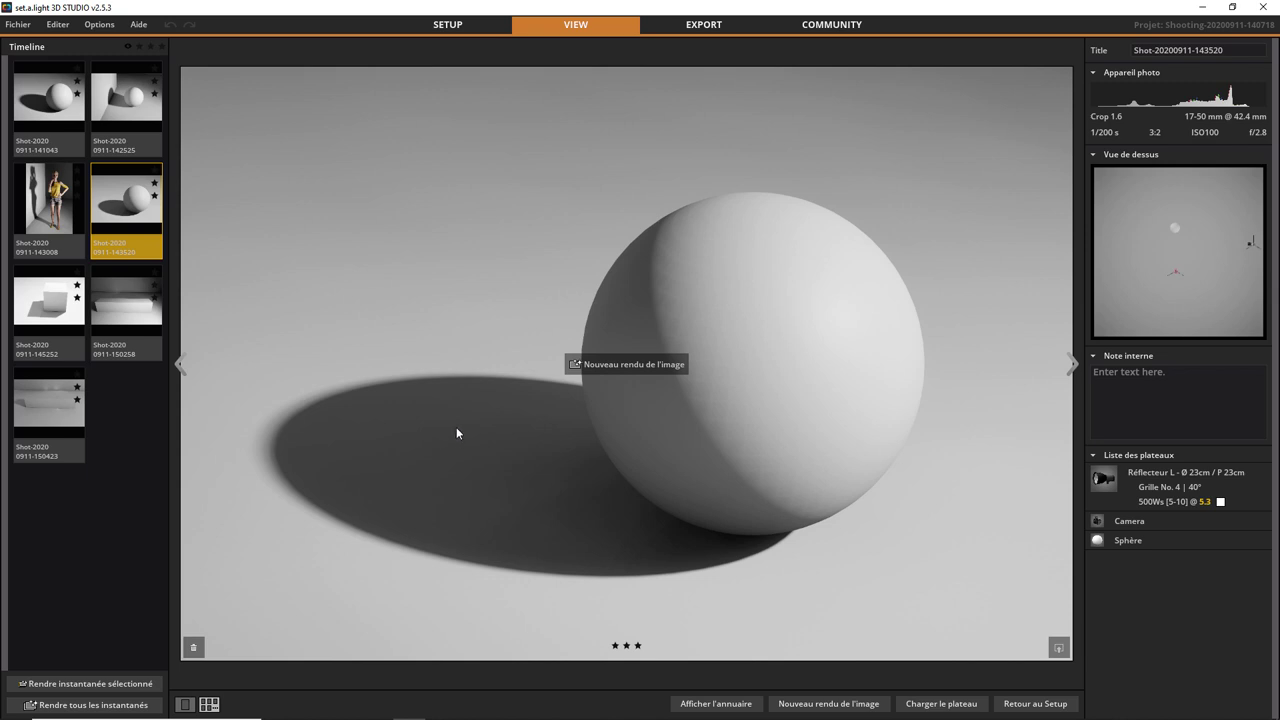
left_click(450, 25)
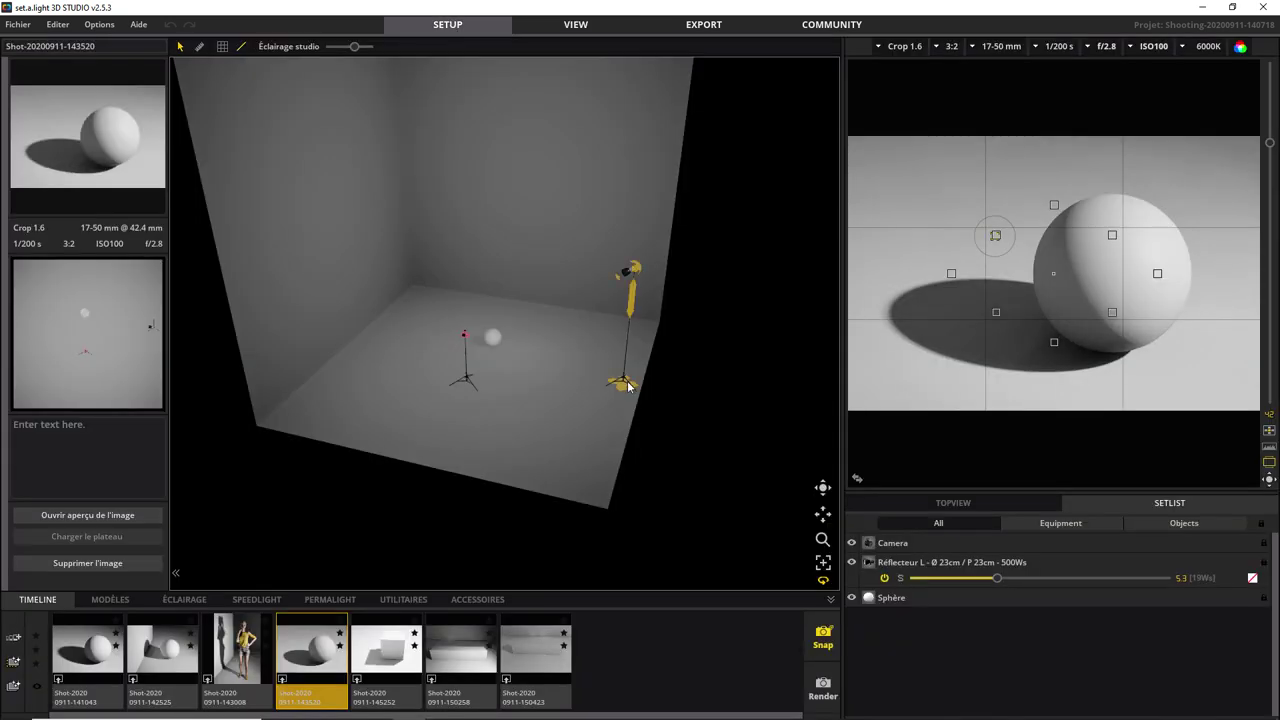
left_click(75, 660)
left_click(58, 680)
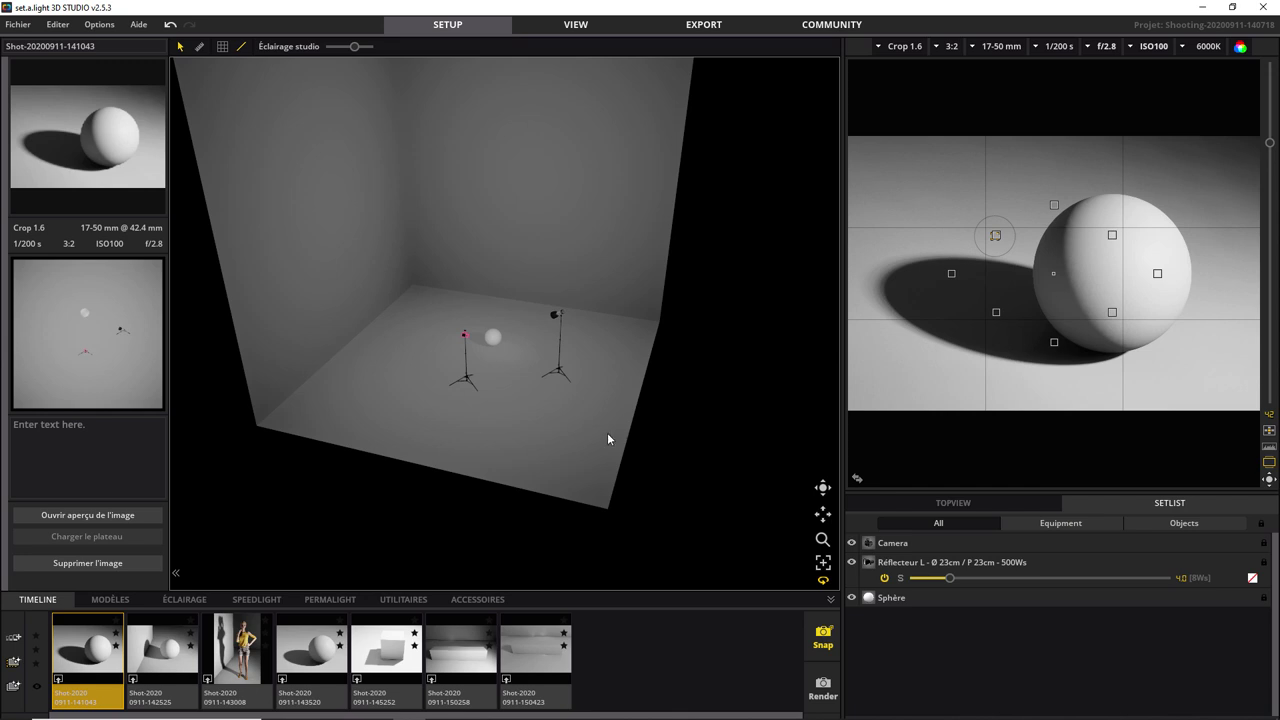
left_click(432, 683)
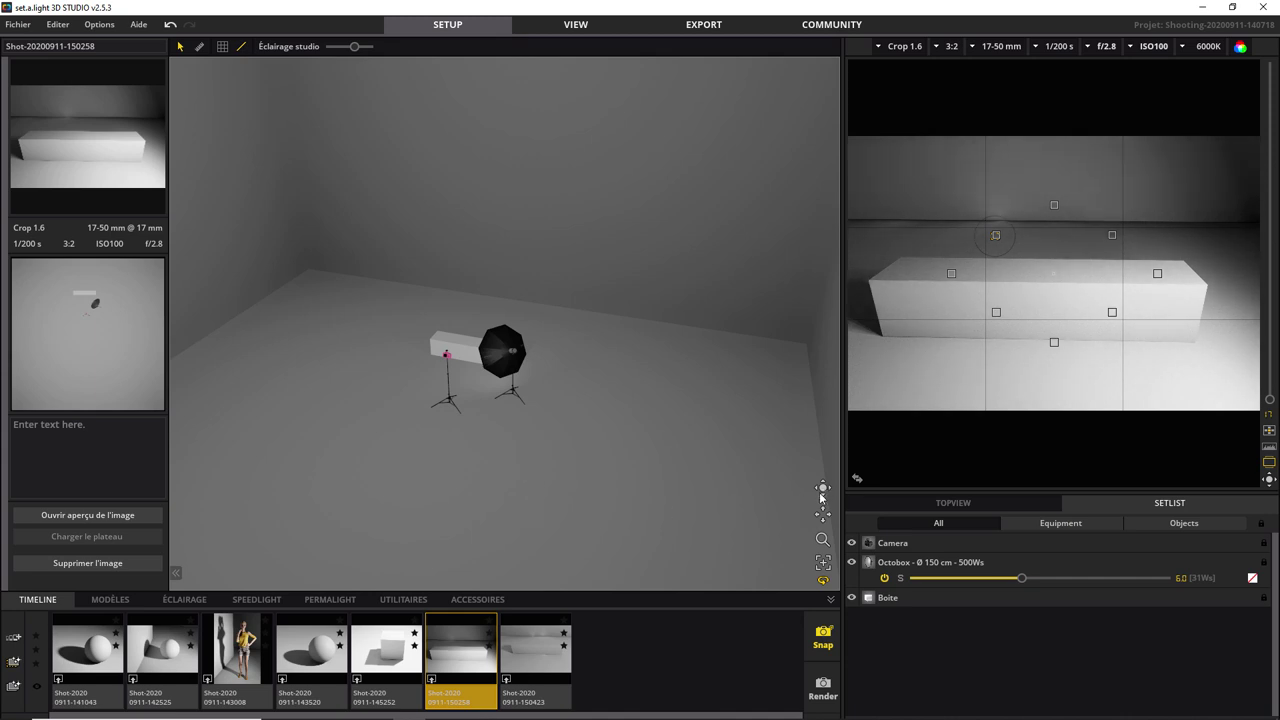
mouse_move(823, 488)
left_mouse_down()
mouse_move(921, 532)
mouse_move(771, 500)
left_mouse_up()
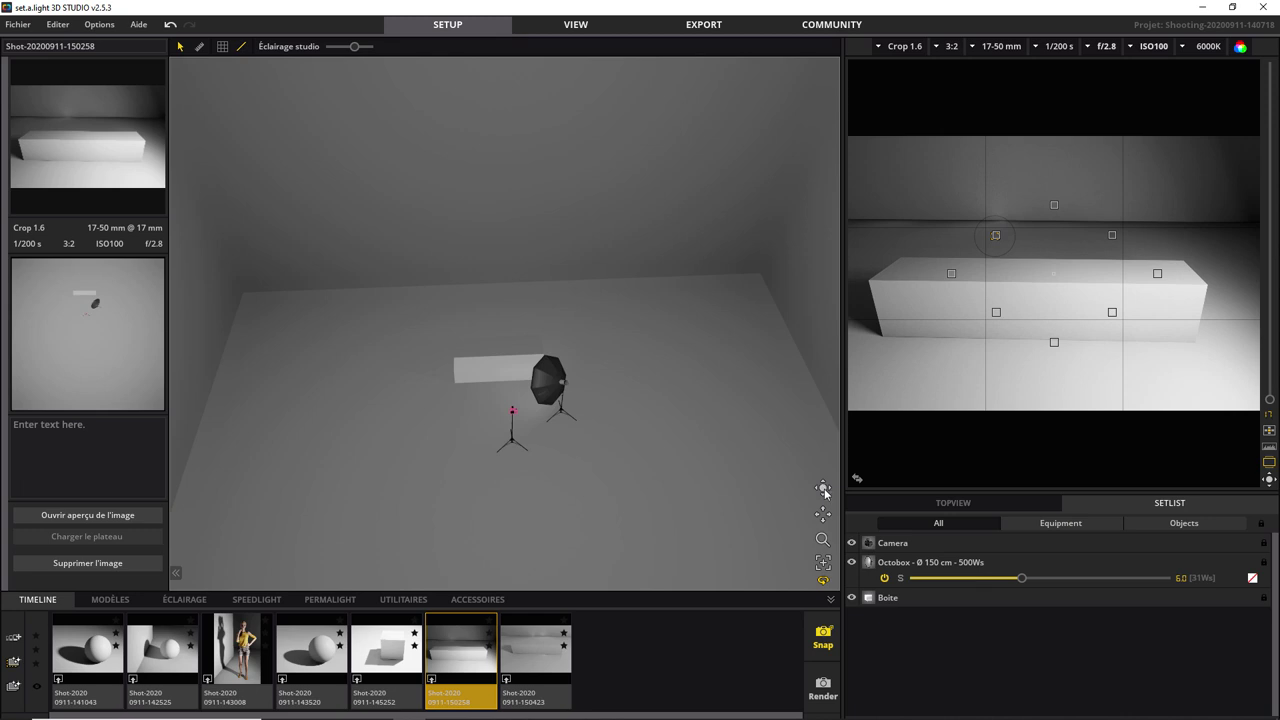
mouse_move(825, 491)
left_mouse_down()
mouse_move(873, 426)
mouse_move(838, 392)
mouse_move(840, 410)
mouse_move(699, 352)
left_mouse_up()
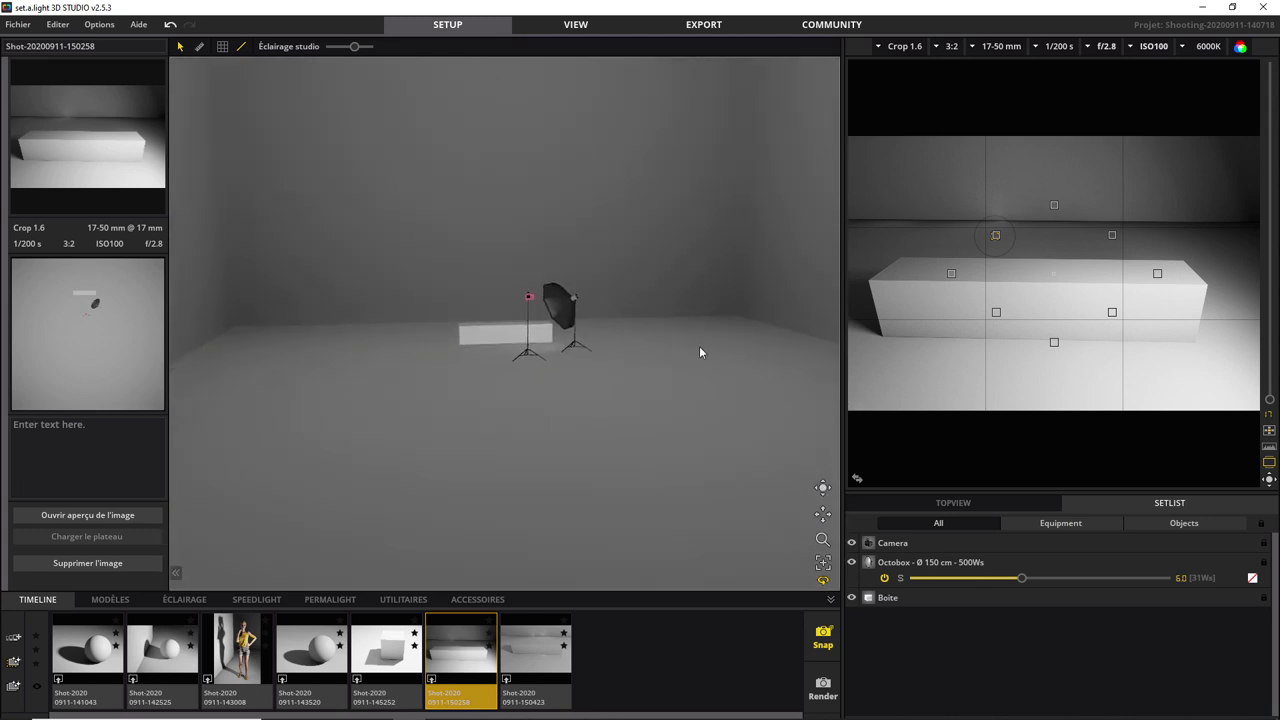
left_click(555, 328)
left_click_drag(824, 541, 782, 431)
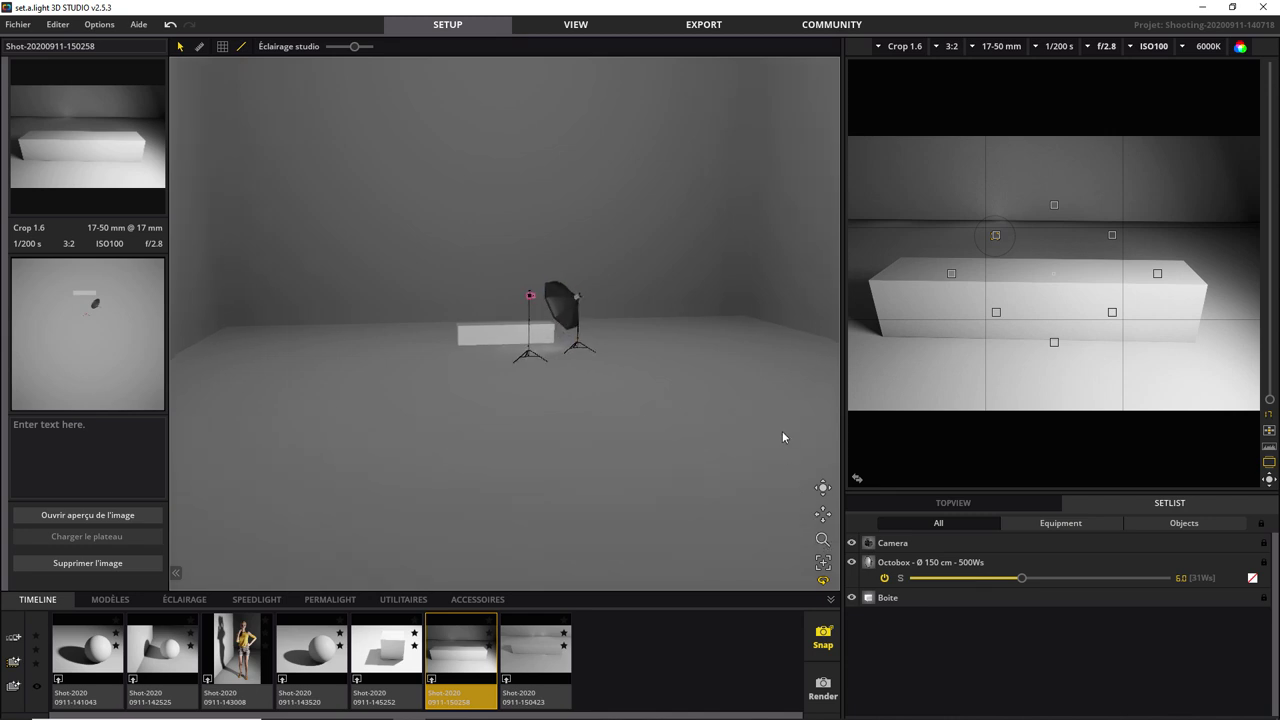
scroll(699, 370, "up", 2)
scroll(699, 370, "up", 3)
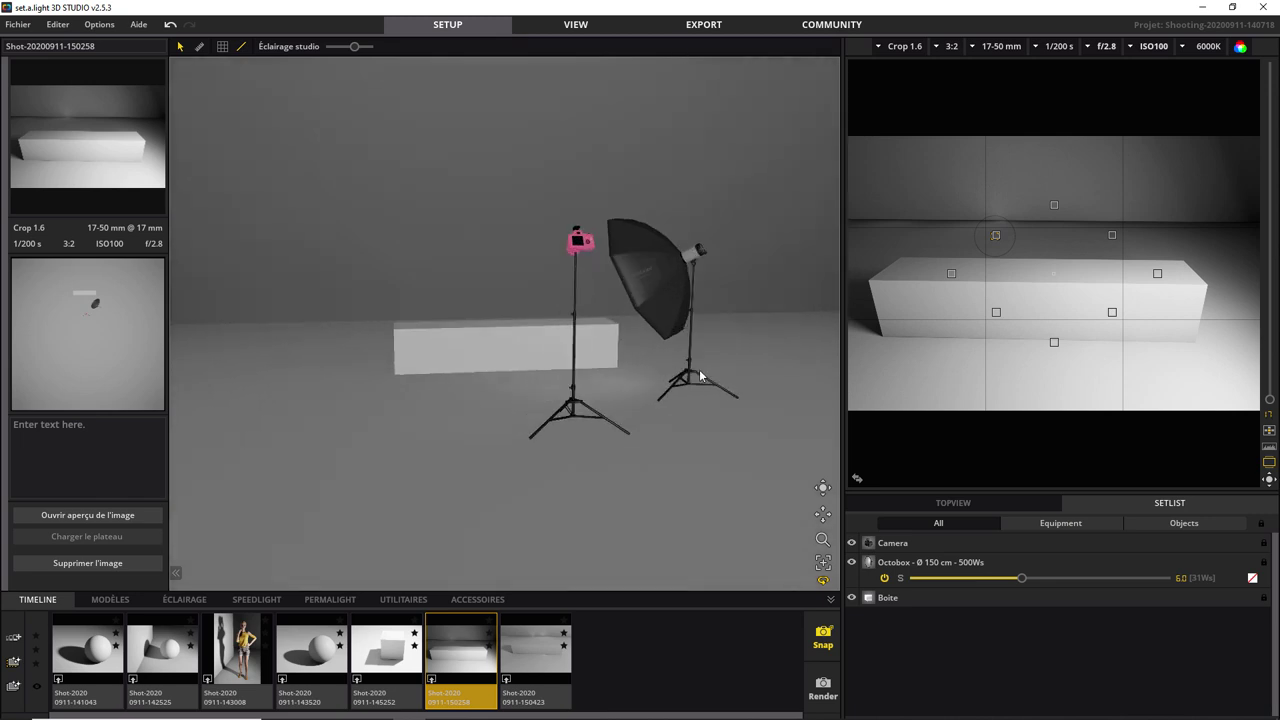
scroll(699, 369, "up", 3)
scroll(713, 342, "down", 1)
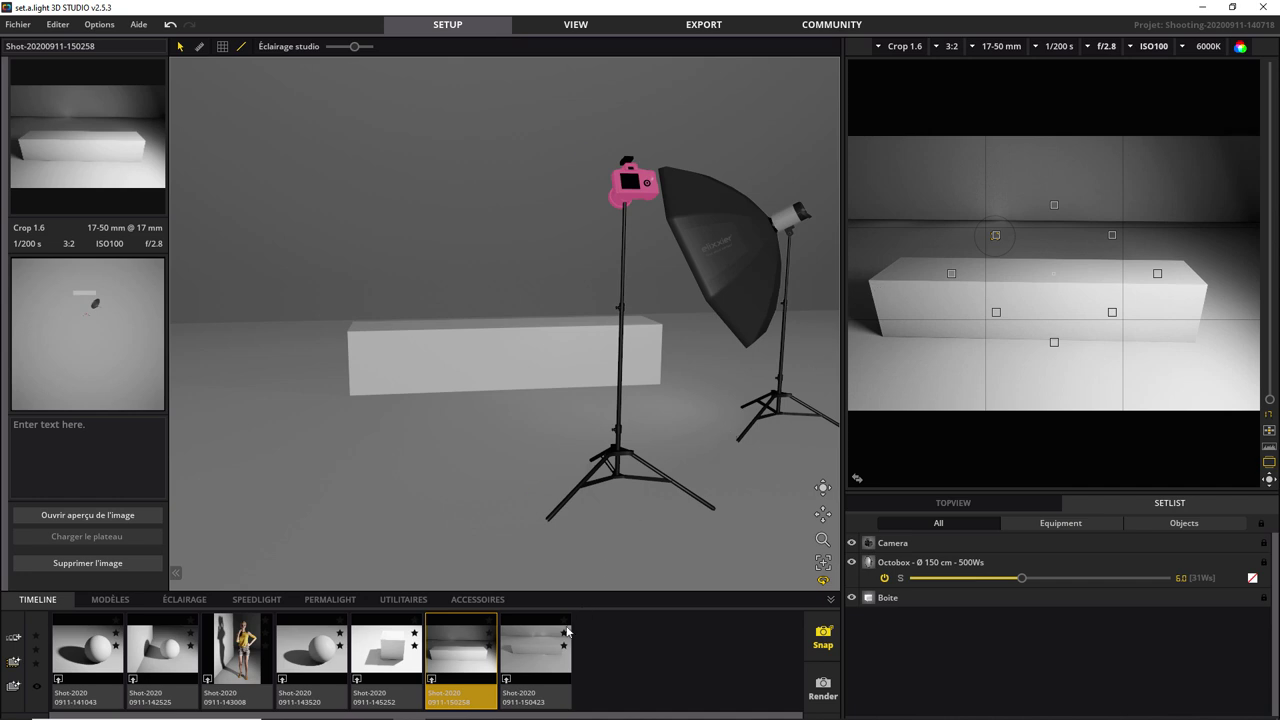
left_click(505, 683)
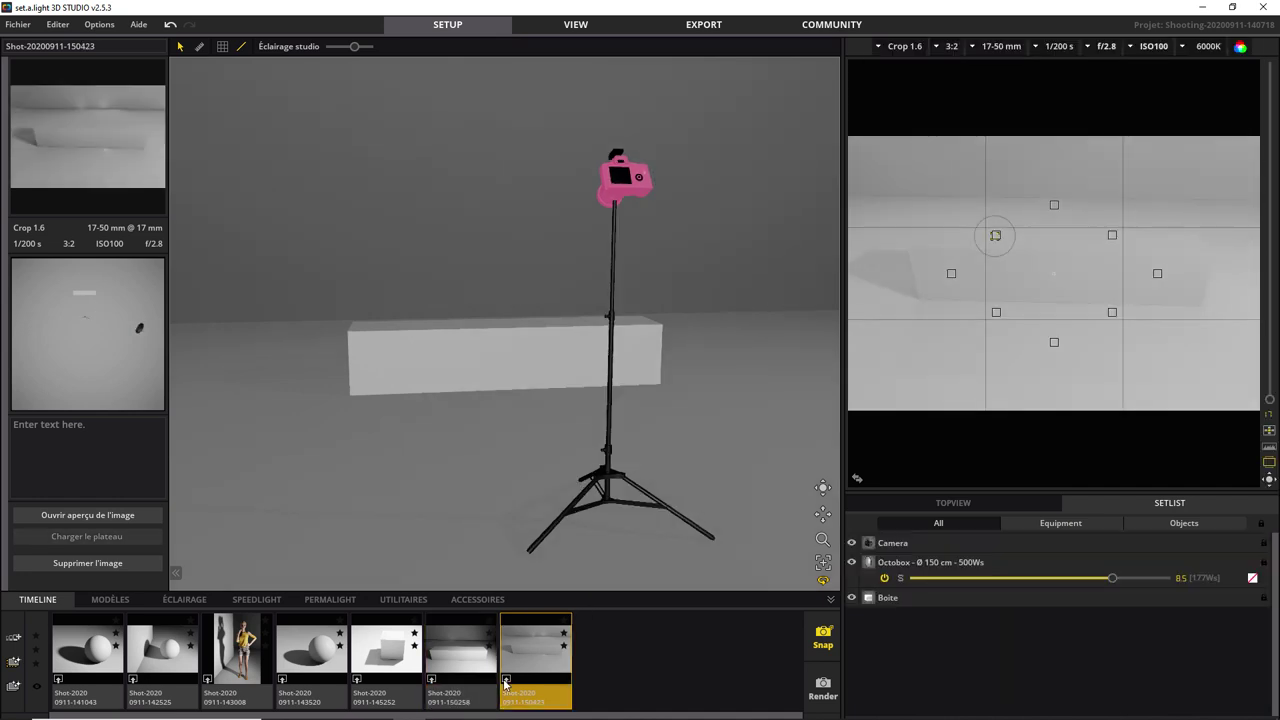
left_click(587, 26)
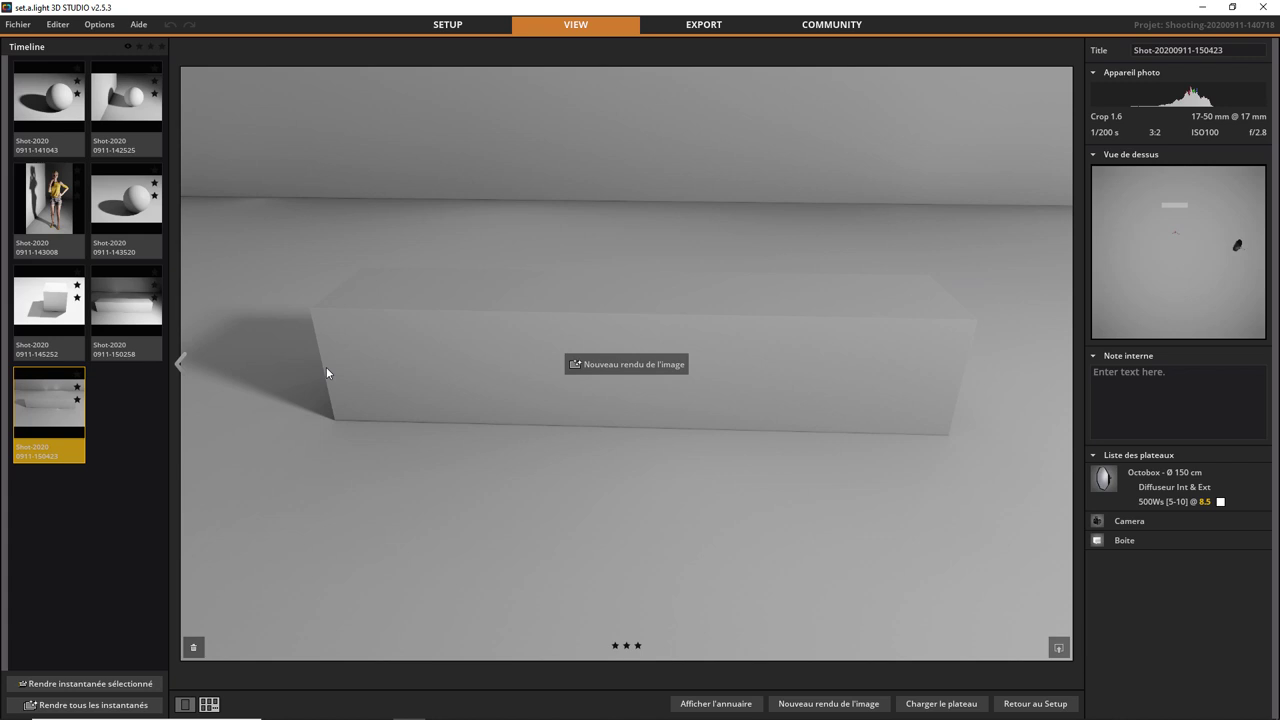
left_click(448, 26)
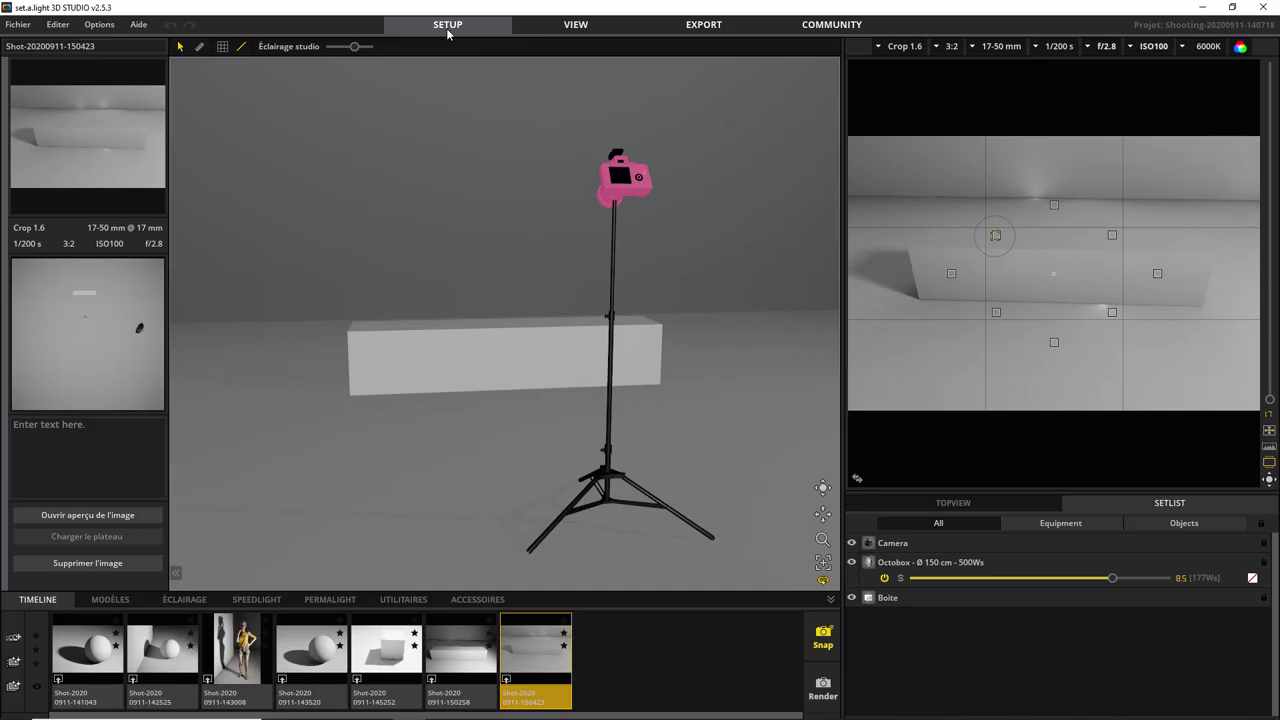
scroll(770, 495, "down", 5)
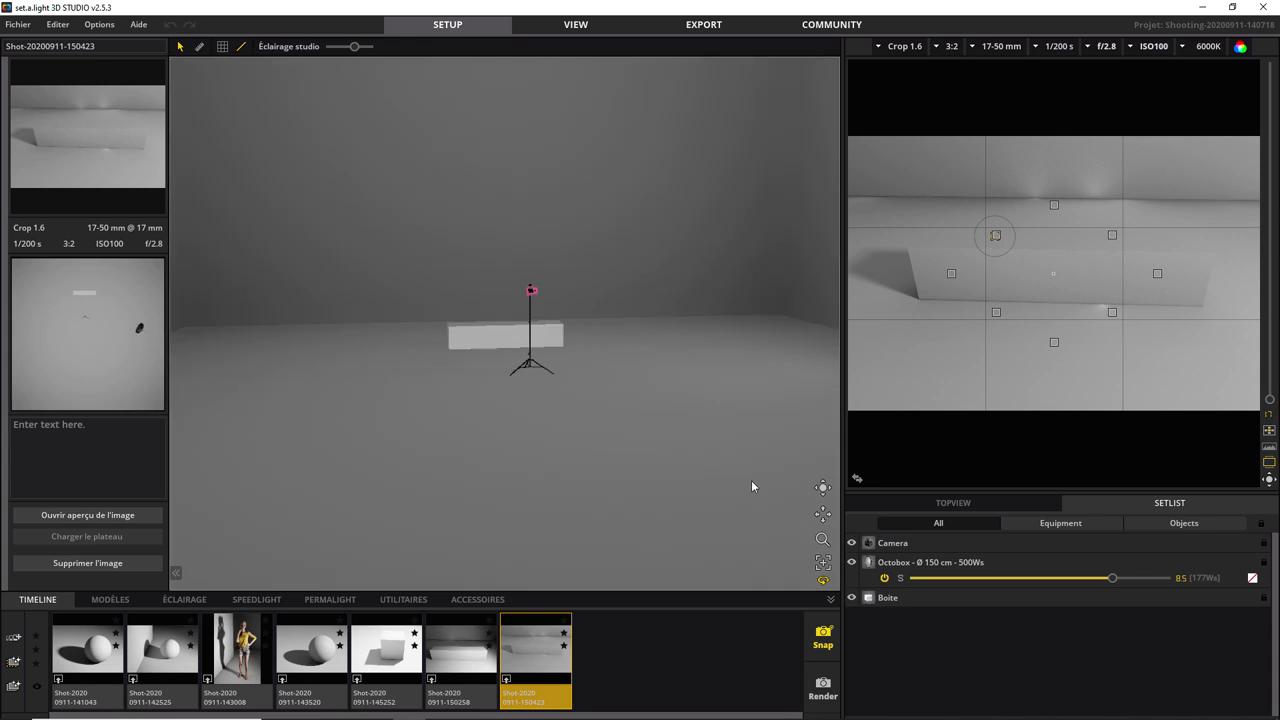
scroll(751, 480, "down", 1)
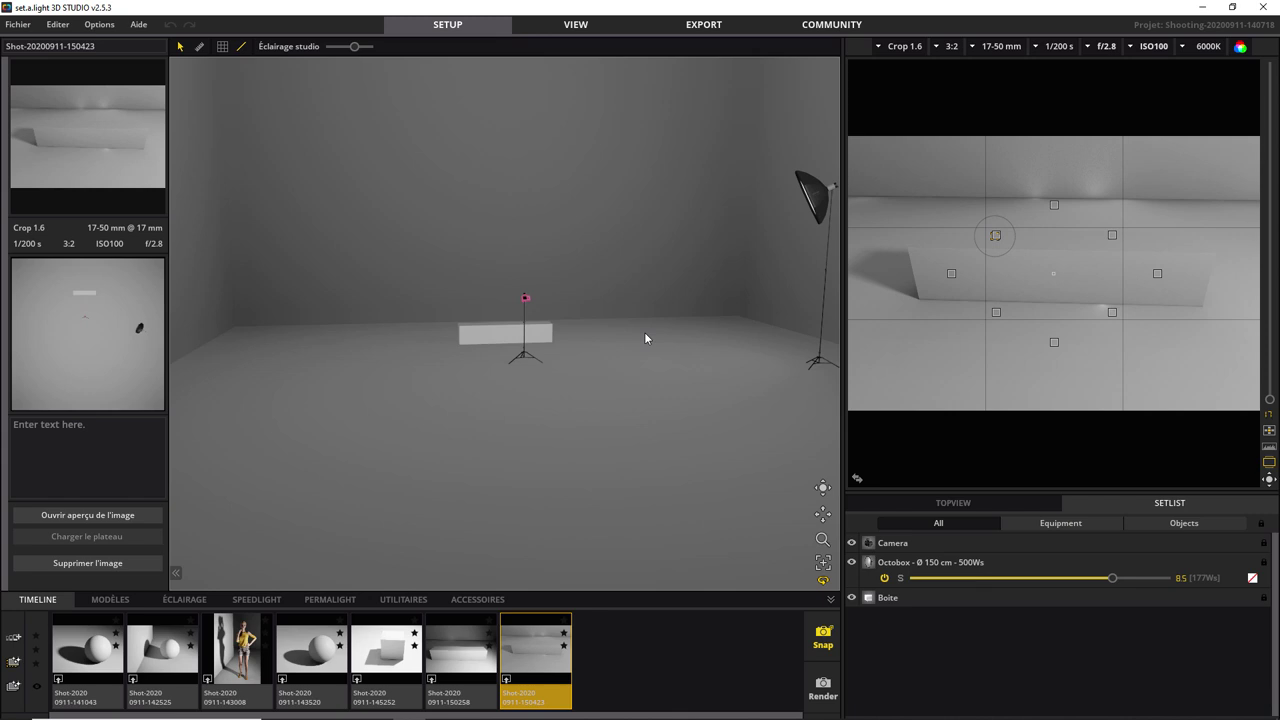
left_click(208, 681)
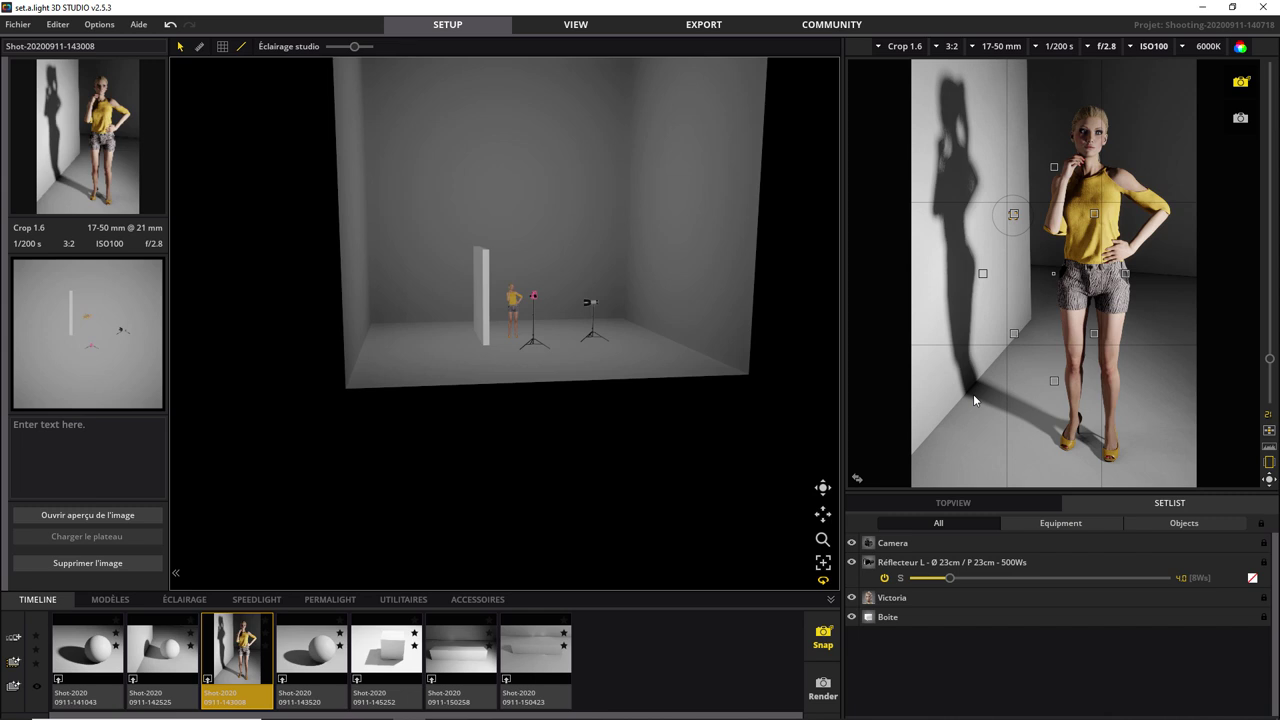
left_click(357, 683)
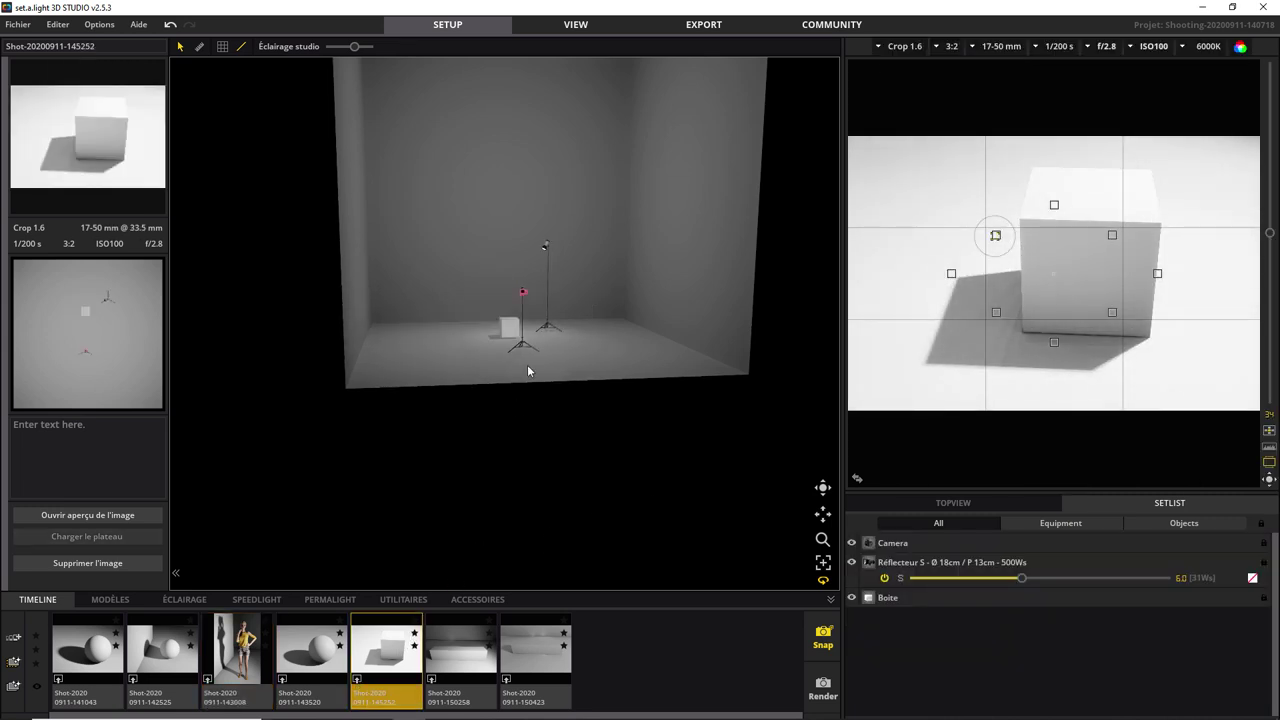
left_click(822, 539)
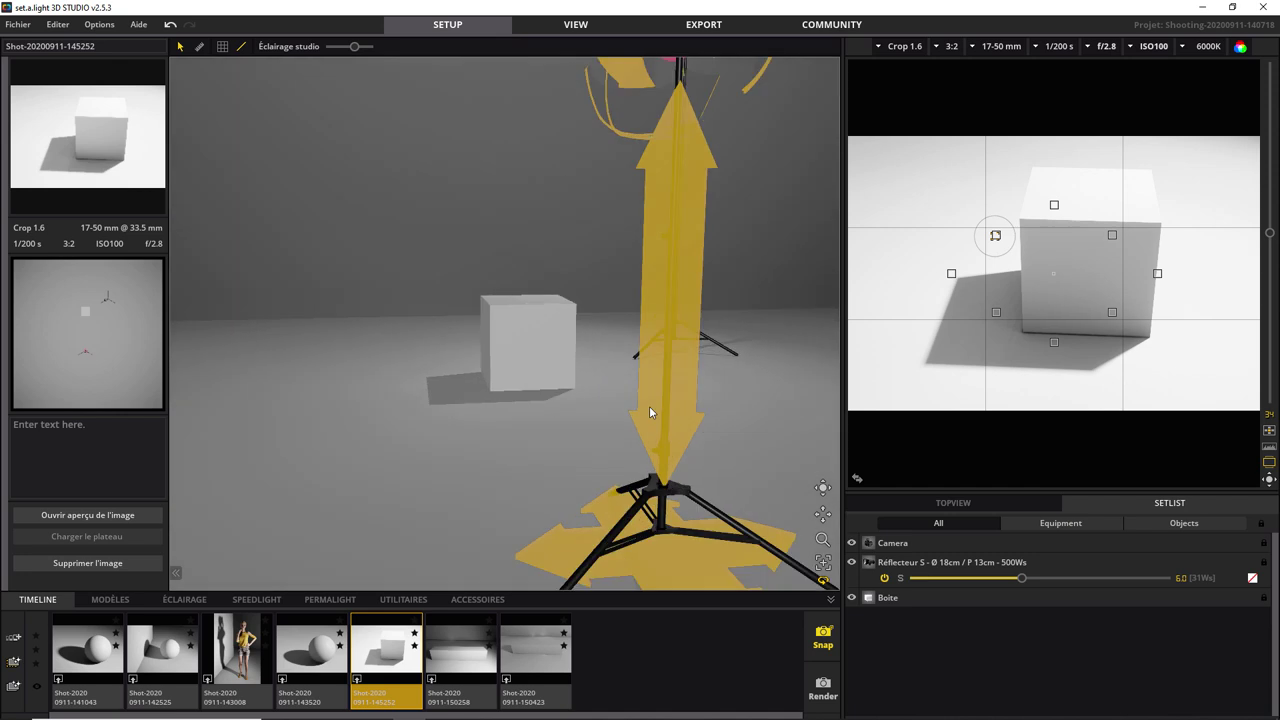
left_click(648, 416)
left_click(578, 462)
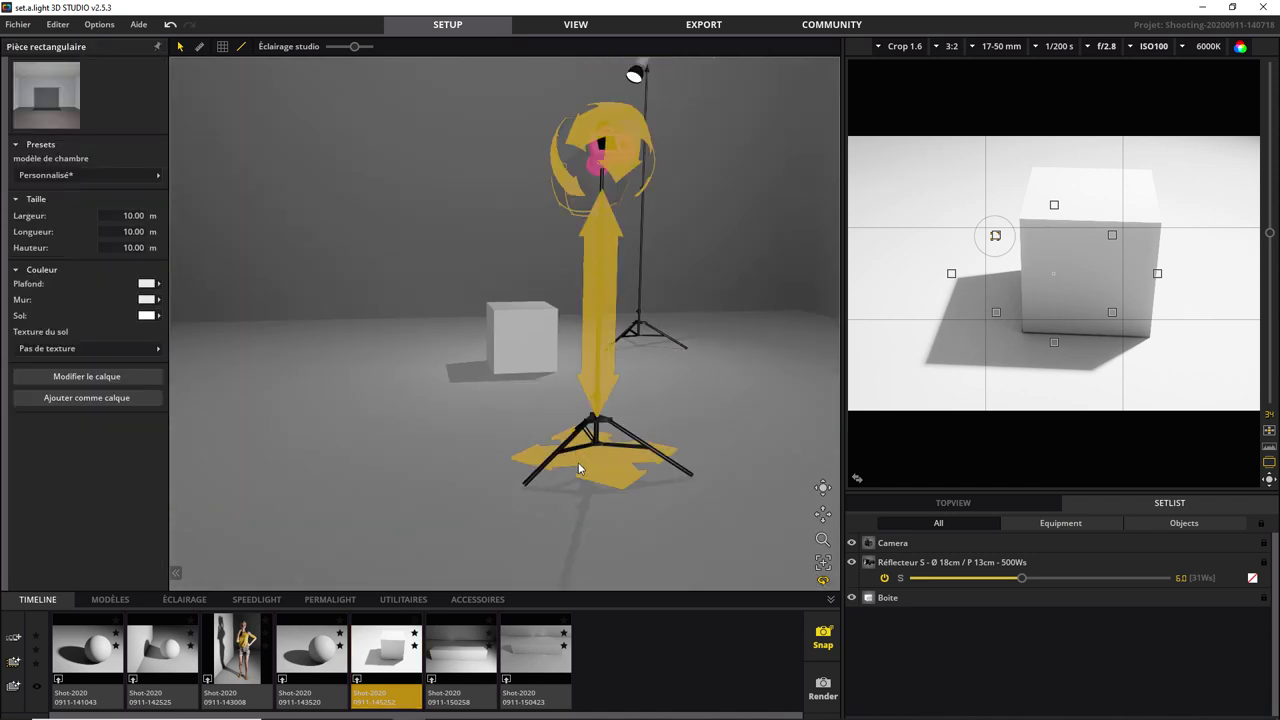
left_click(578, 462)
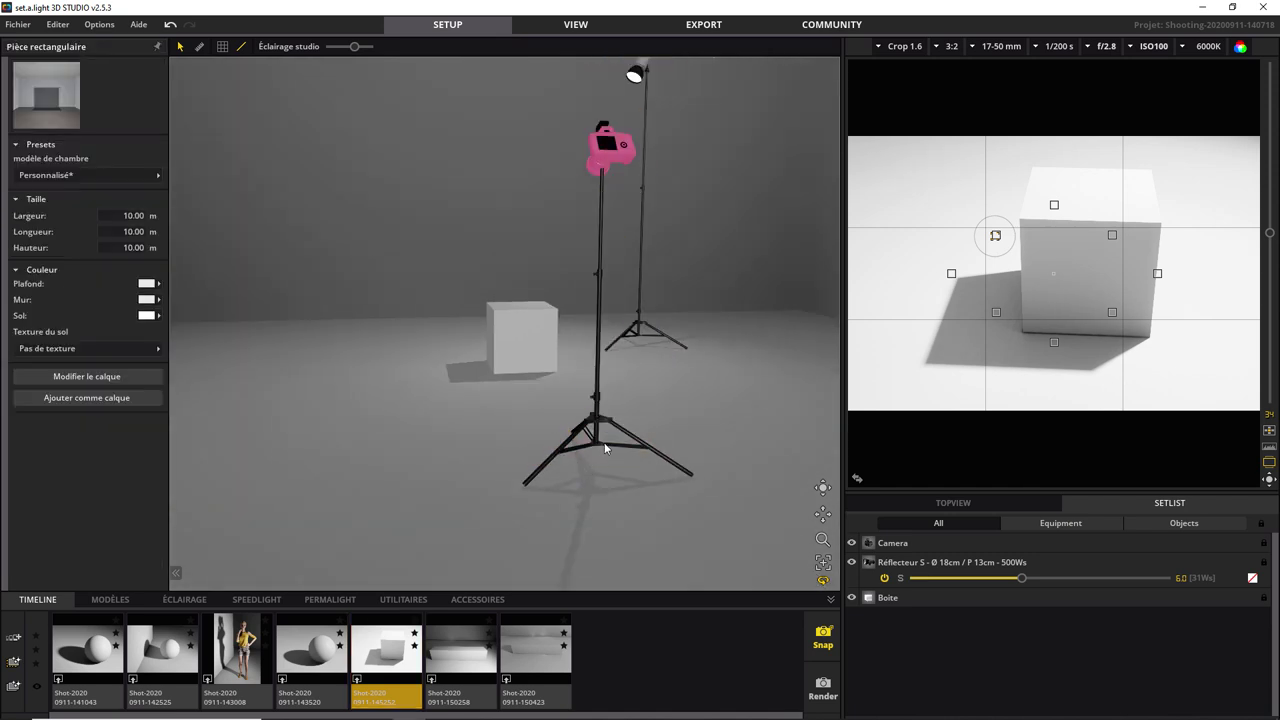
left_click(641, 214)
mouse_move(822, 492)
left_mouse_down()
mouse_move(651, 634)
mouse_move(651, 697)
mouse_move(700, 719)
mouse_move(790, 608)
mouse_move(776, 551)
left_mouse_up()
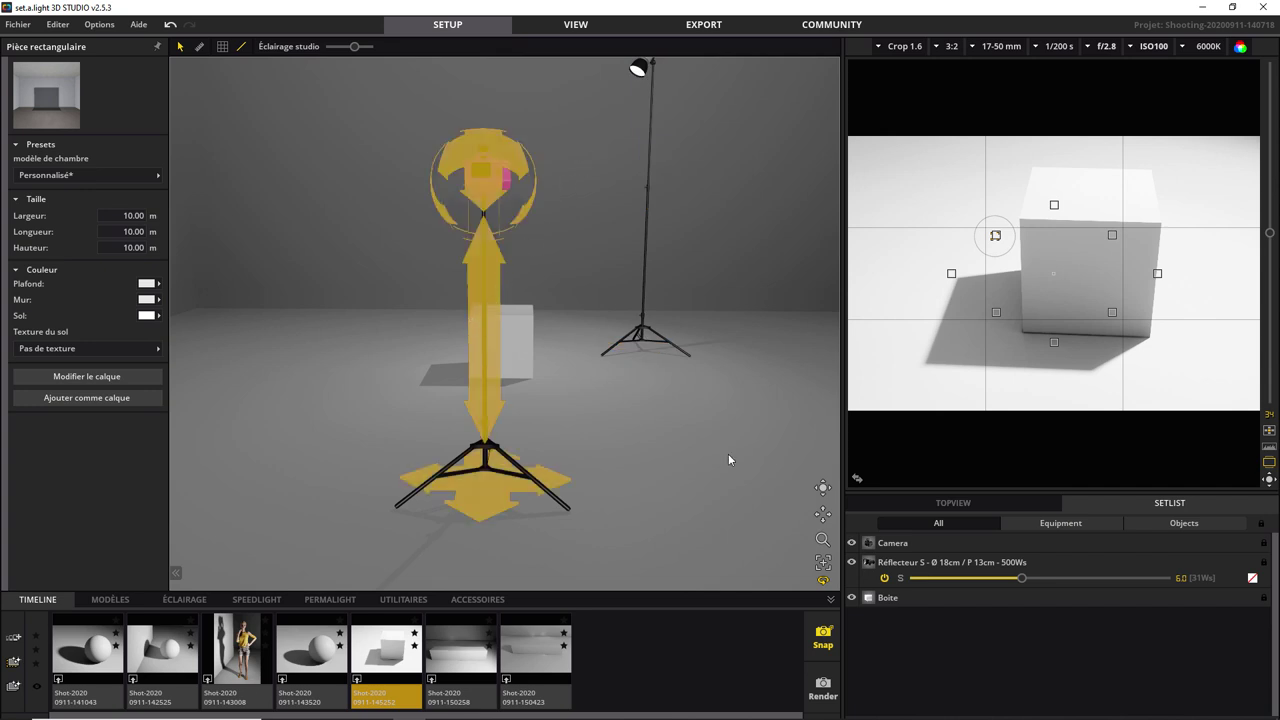
left_click_drag(822, 489, 793, 510)
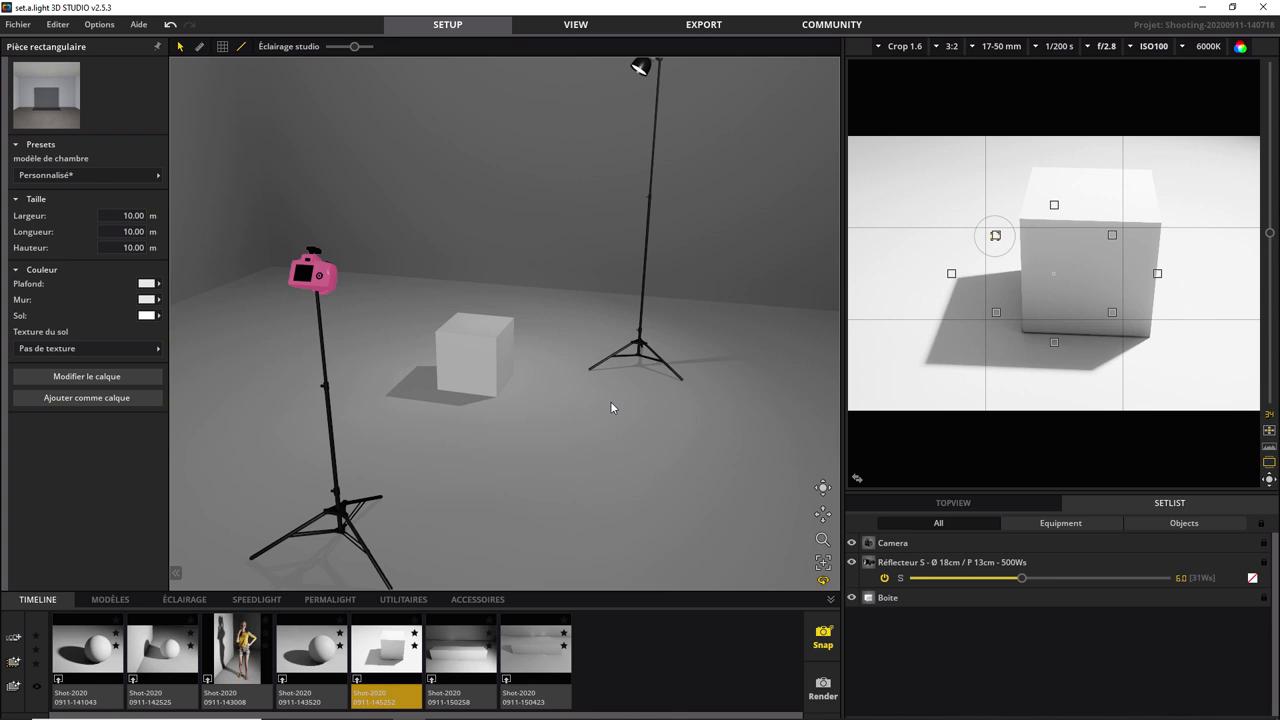
right_click_drag(611, 403, 725, 424)
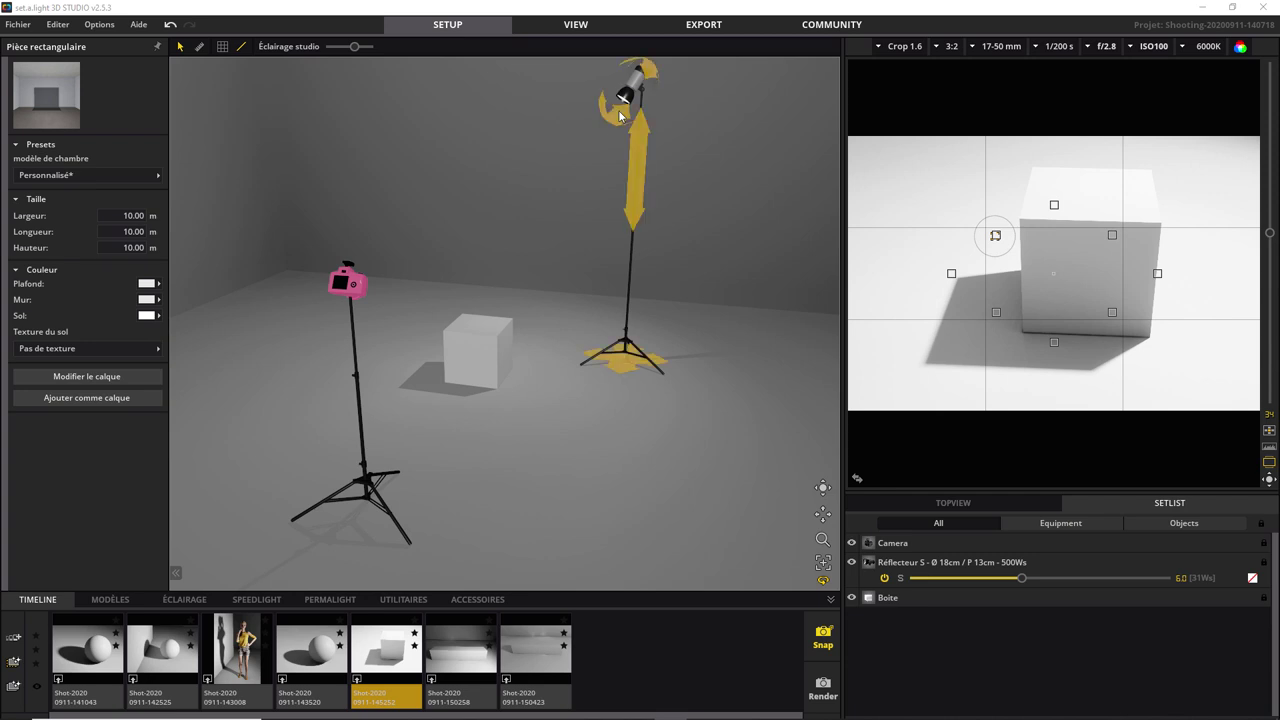
Select the back light and fit it with the Octobox Ø 150 cm from the library
left_click(628, 98)
left_click(635, 96)
left_click(624, 362)
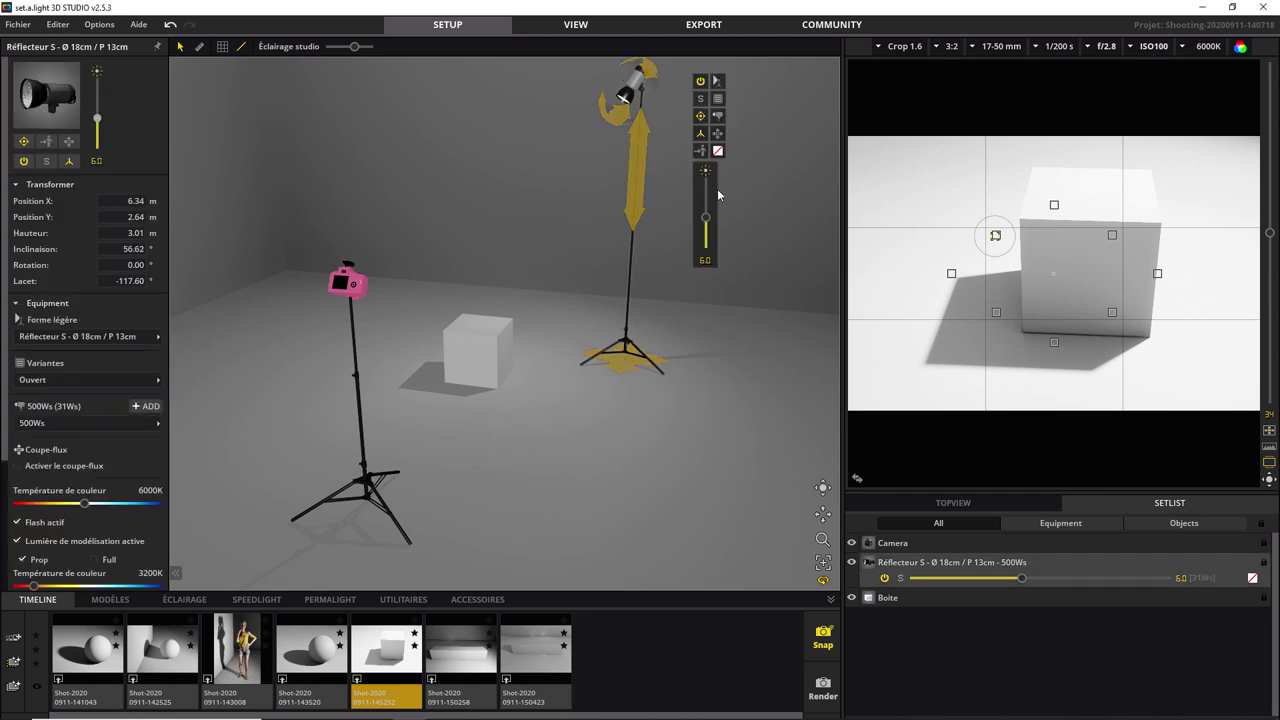
left_click(716, 81)
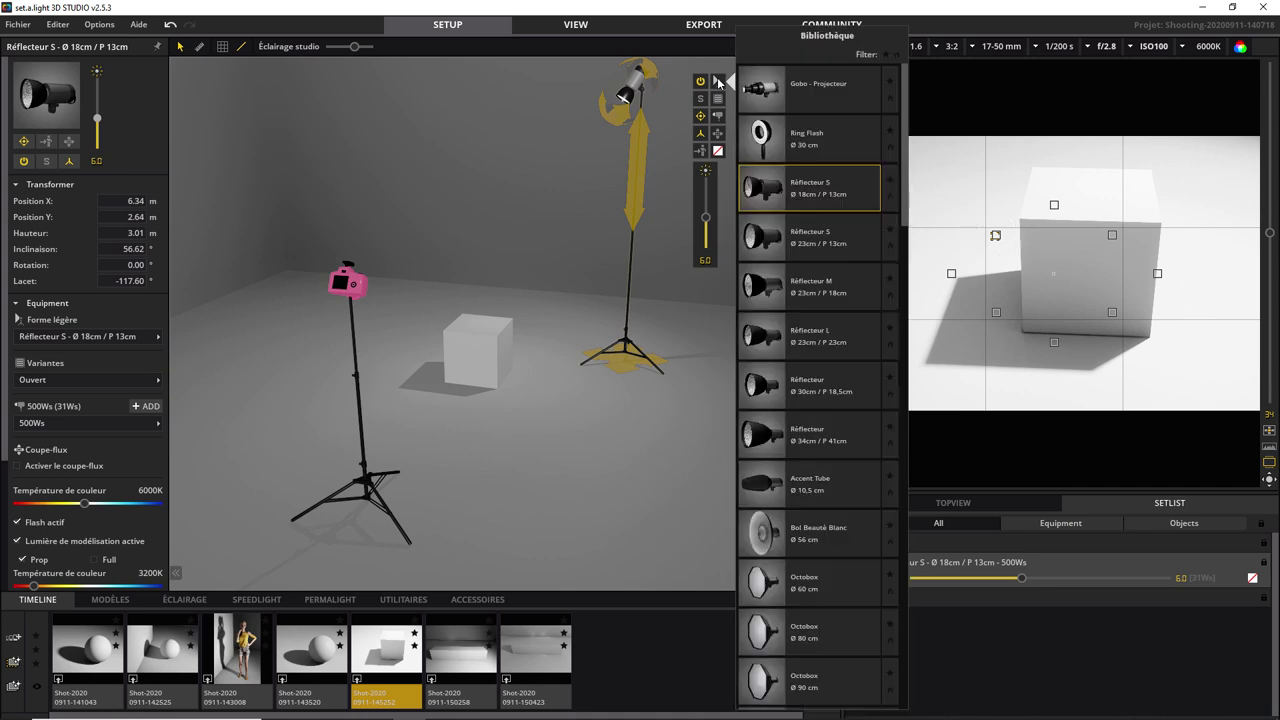
scroll(823, 462, "down", 1)
scroll(831, 456, "down", 1)
scroll(831, 456, "down", 2)
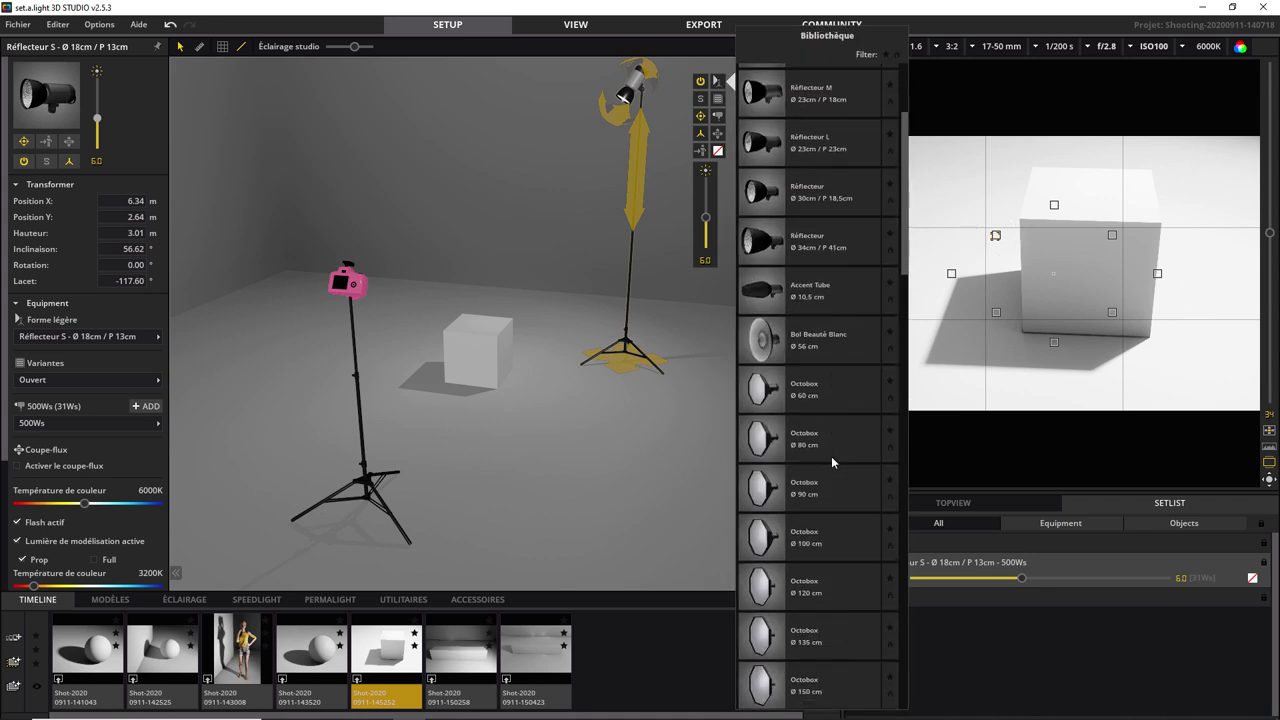
scroll(831, 456, "down", 2)
scroll(832, 456, "down", 2)
left_click(803, 505)
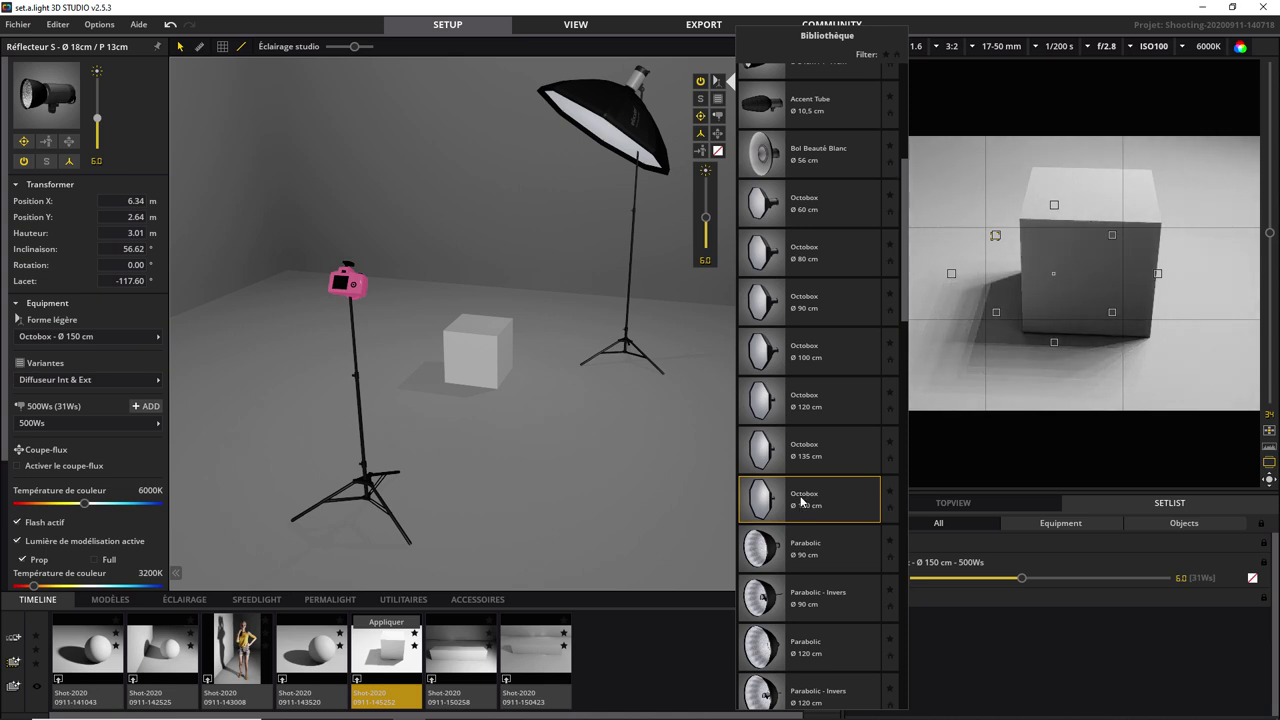
left_click(413, 376)
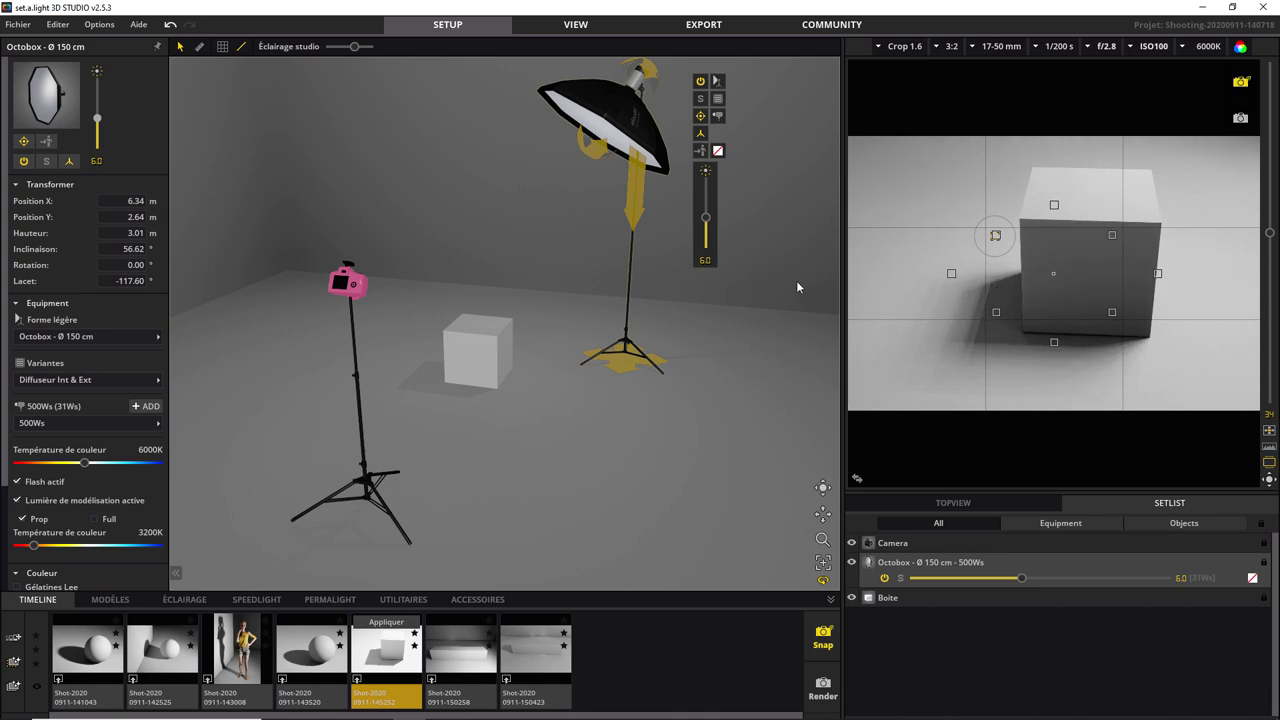
Swap the modifier back to the small reflector, then refit the 150 cm octobox at power 6.0
left_click(717, 116)
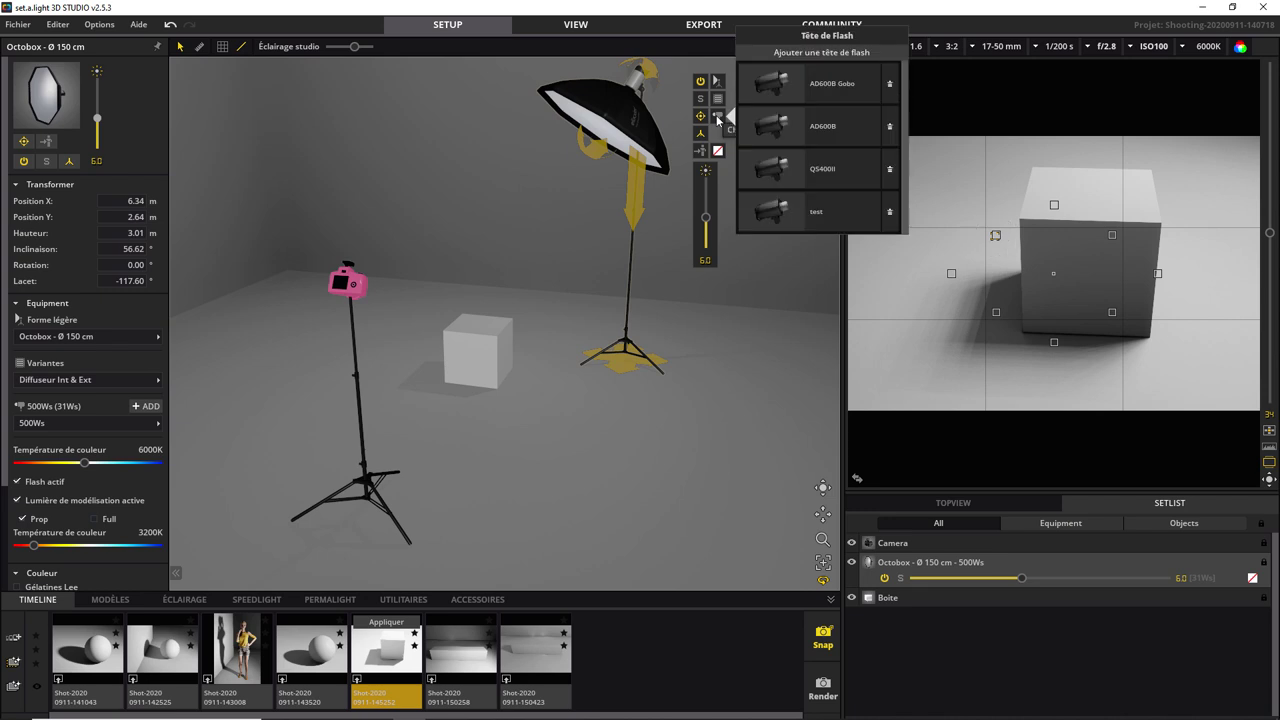
left_click(716, 81)
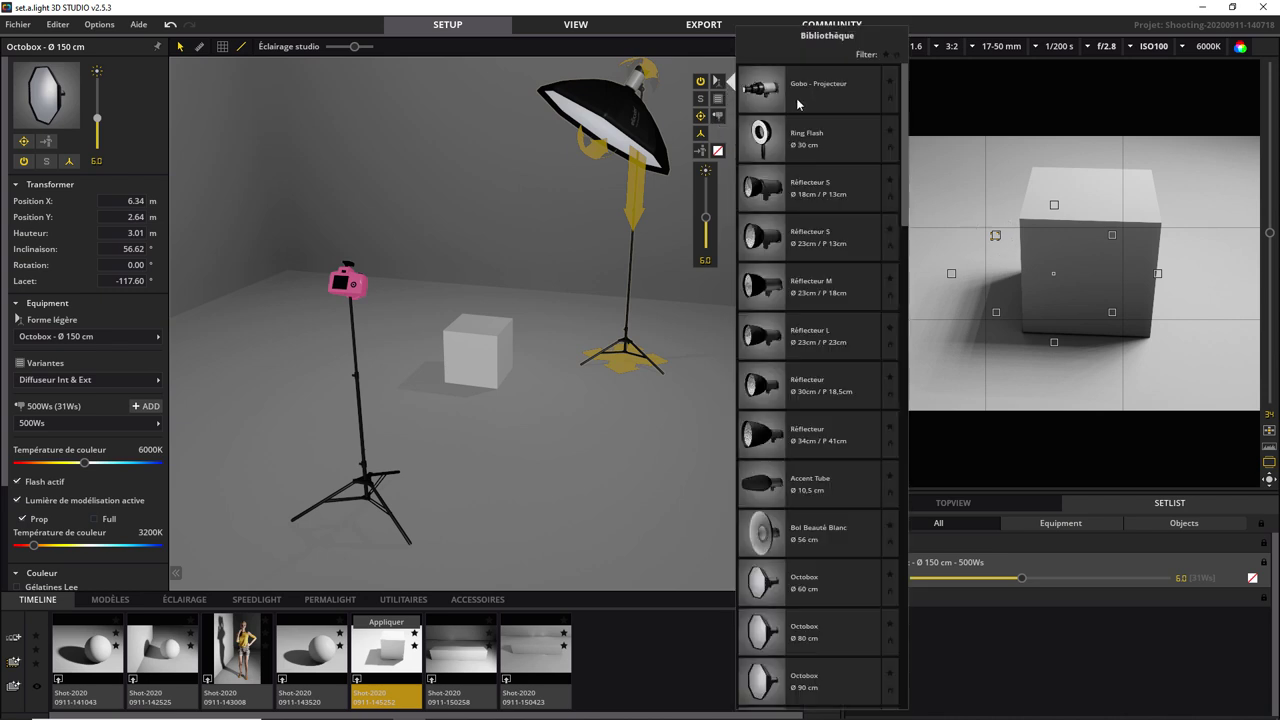
left_click(819, 193)
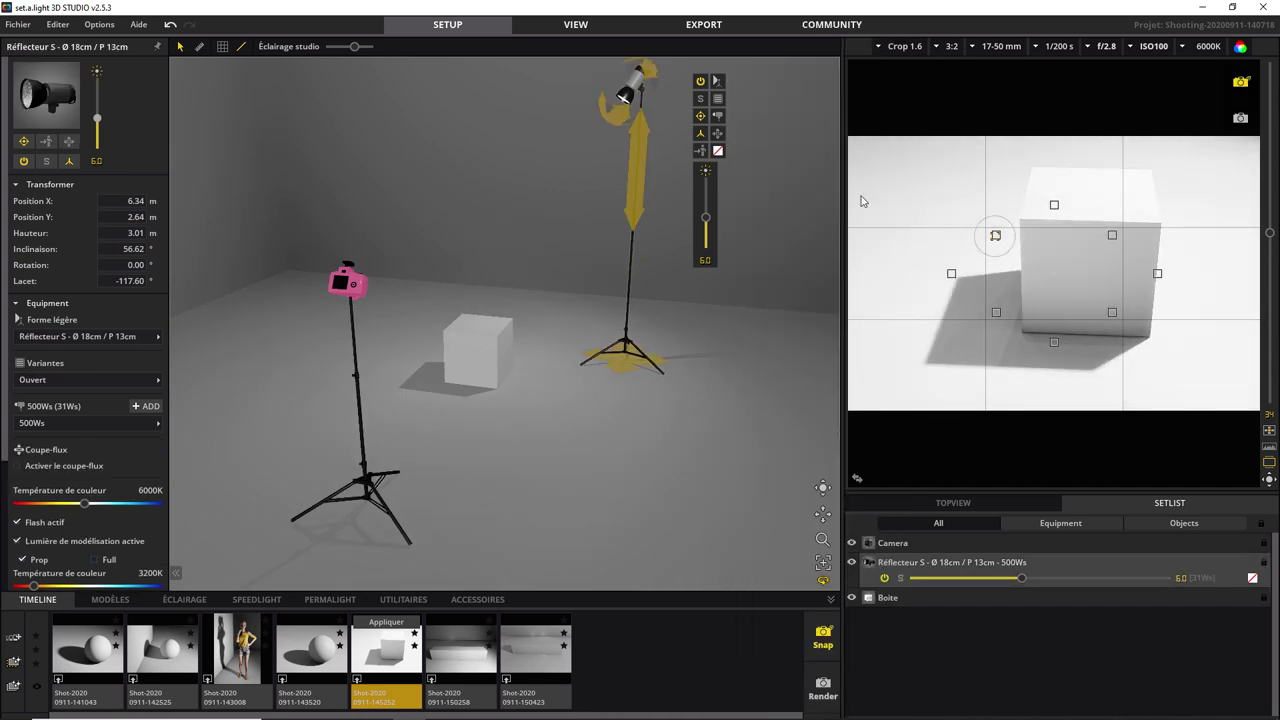
left_click(716, 81)
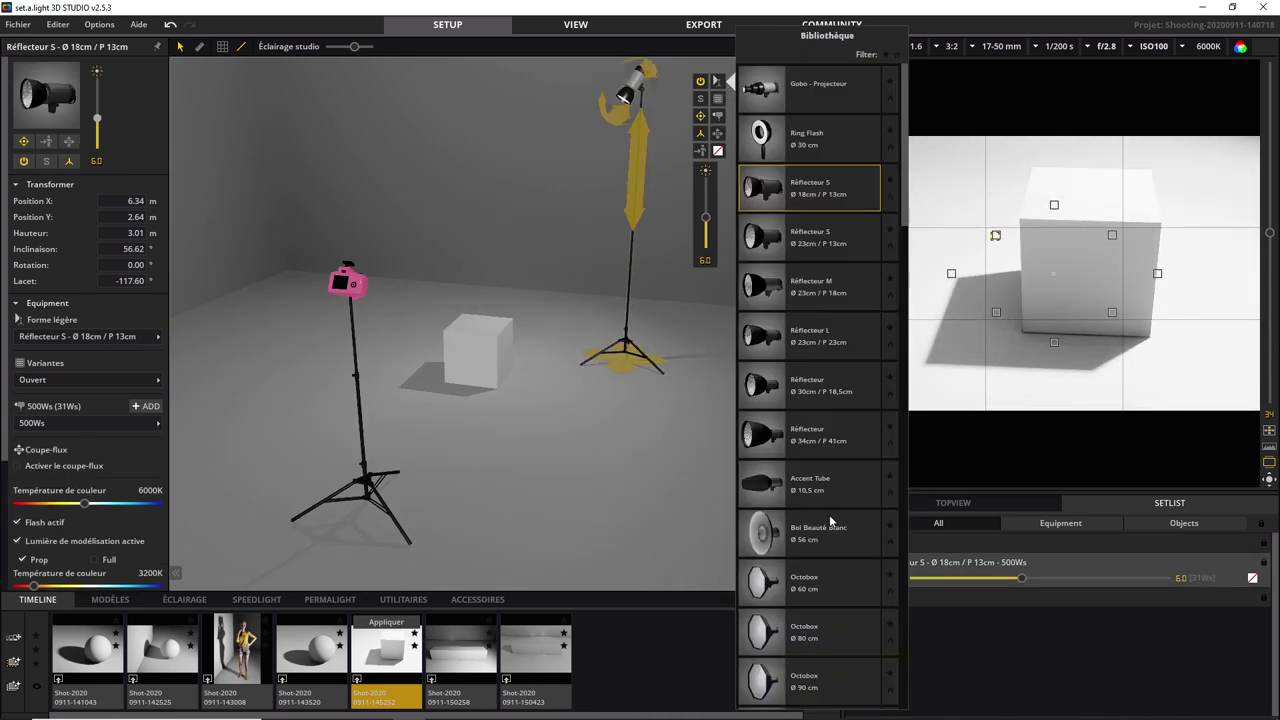
scroll(830, 520, "down", 3)
scroll(830, 520, "down", 2)
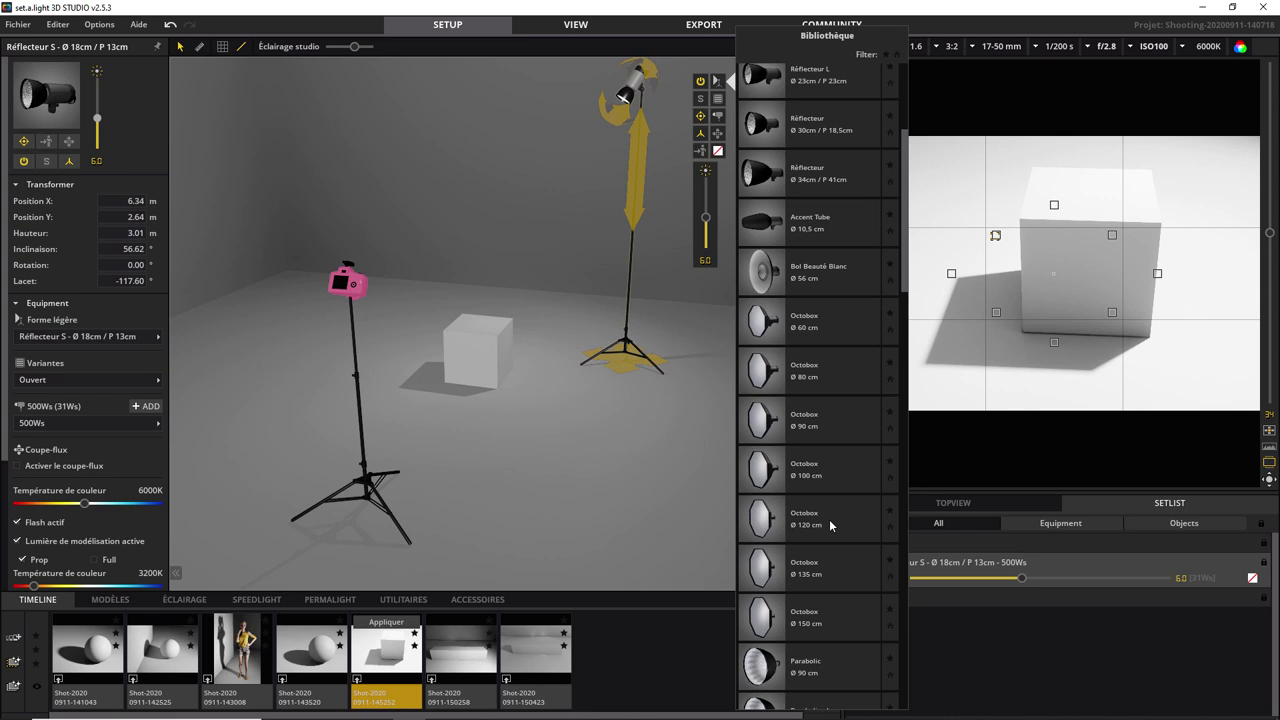
left_click(826, 620)
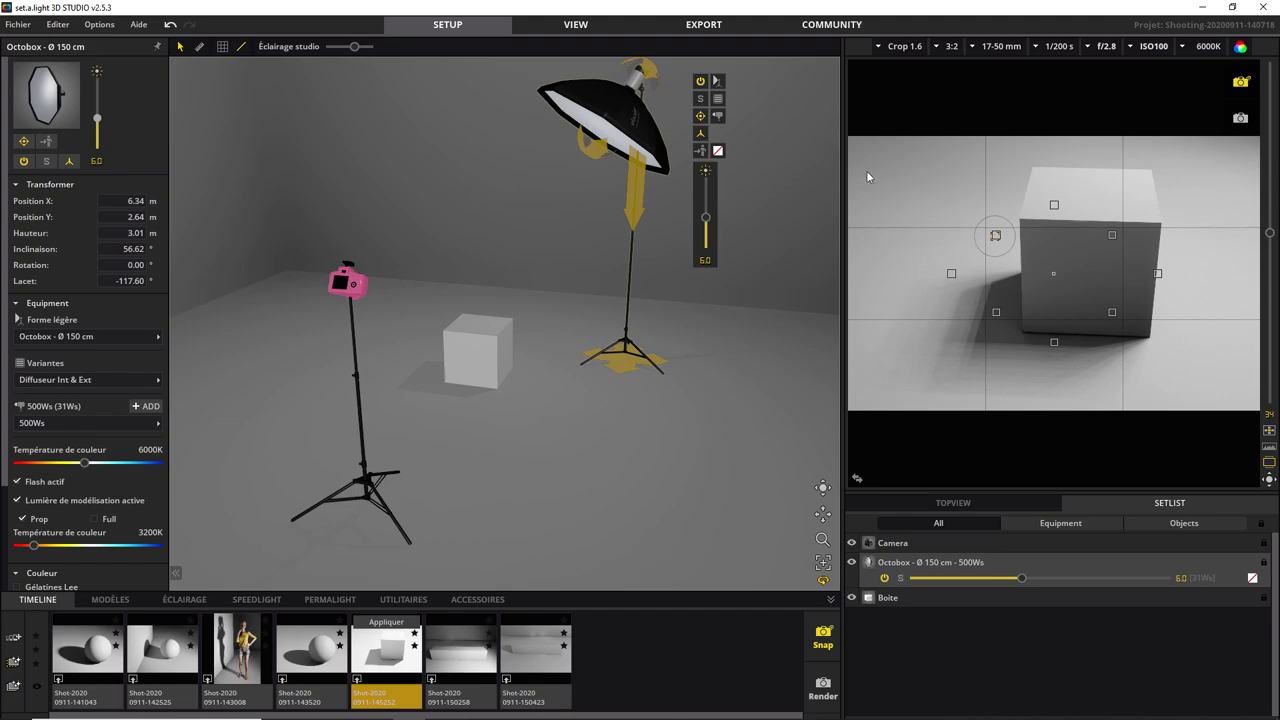
left_click(586, 24)
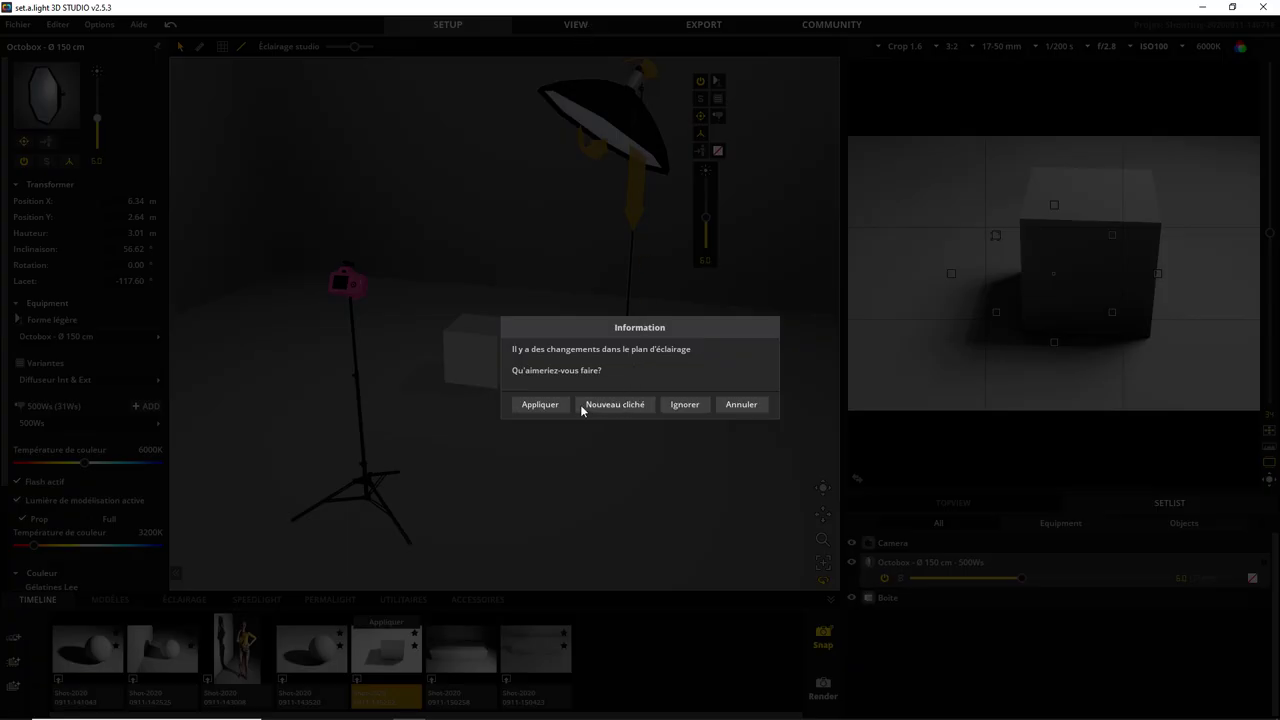
left_click(548, 404)
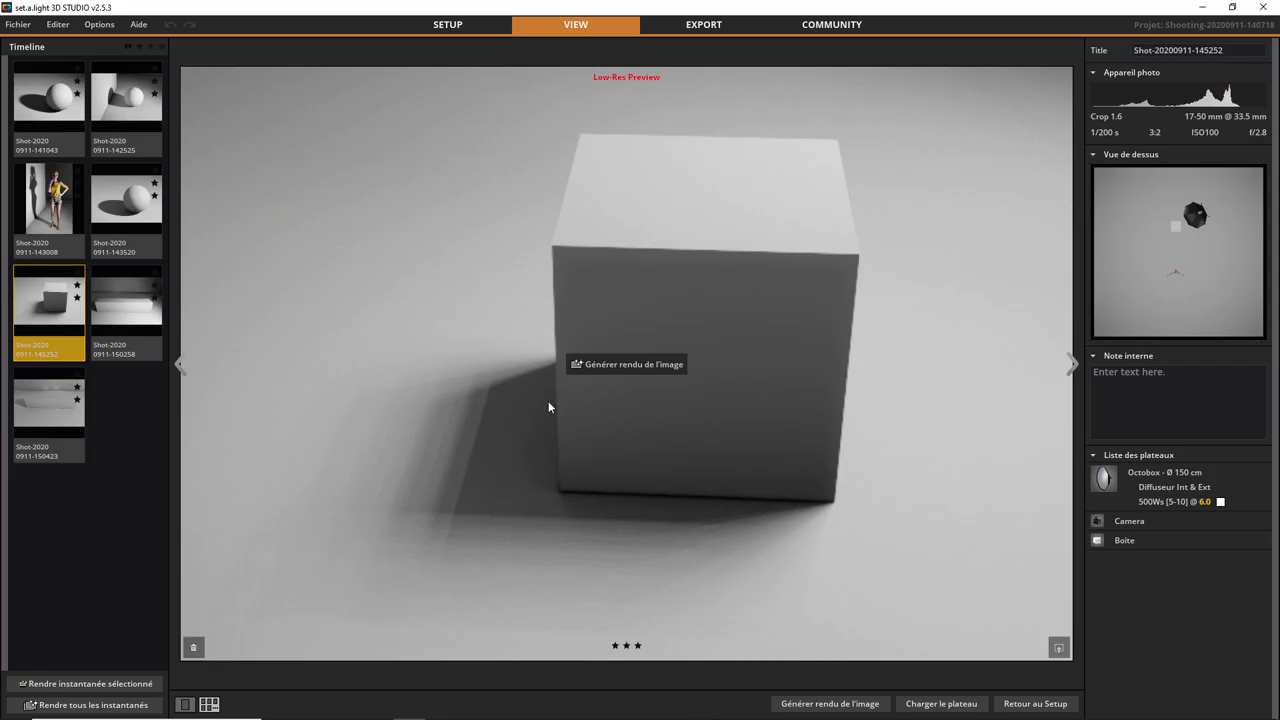
left_click(637, 362)
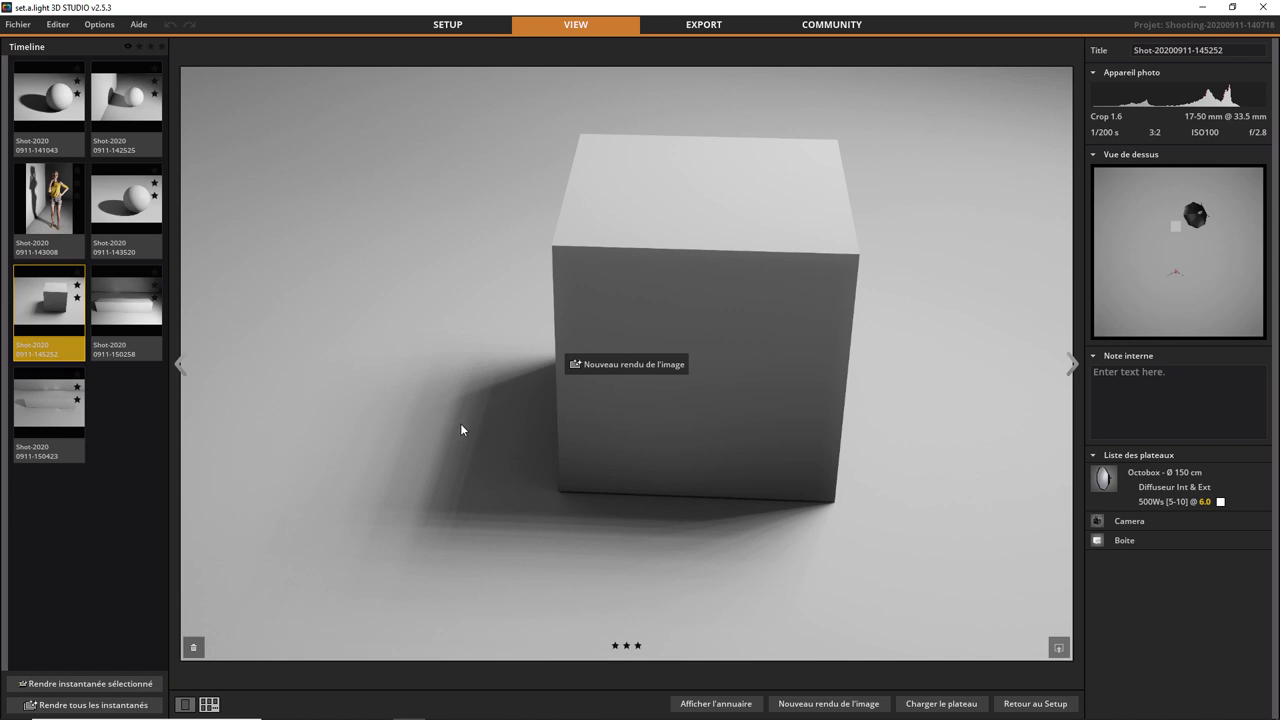
Return to the Setup tab with the cube and its 150 cm octobox at power 6.0
left_click(445, 25)
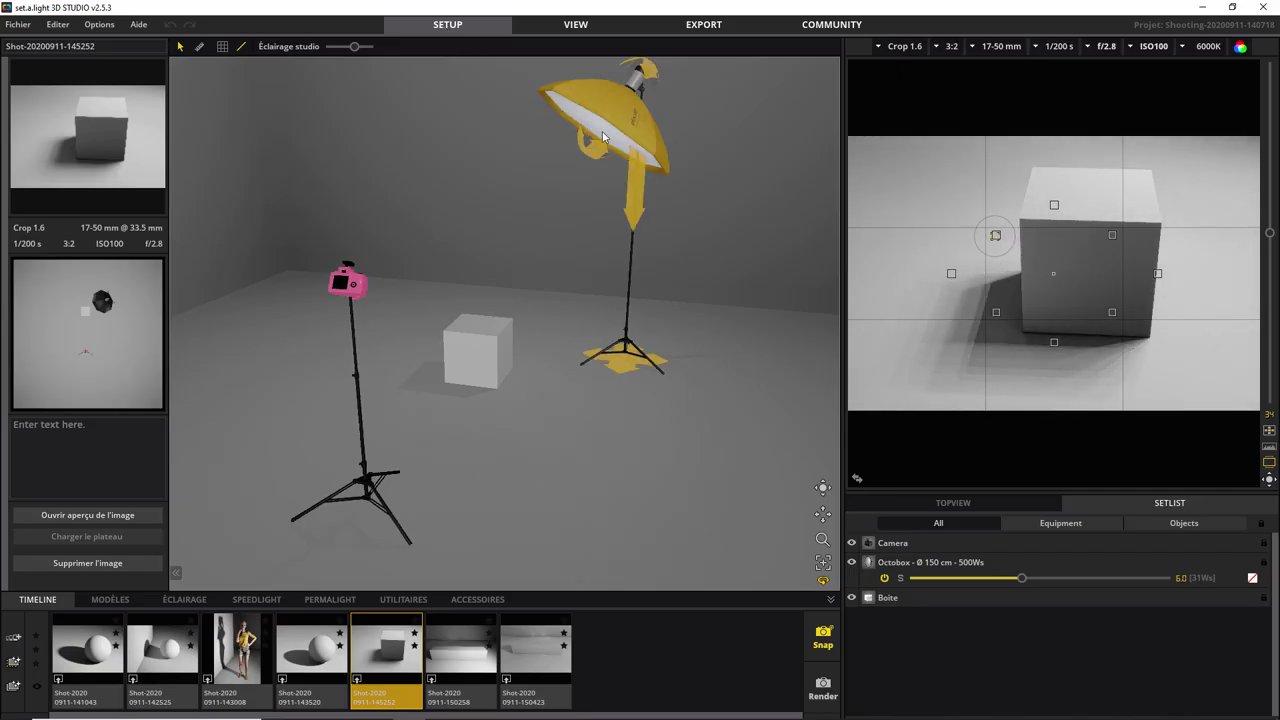